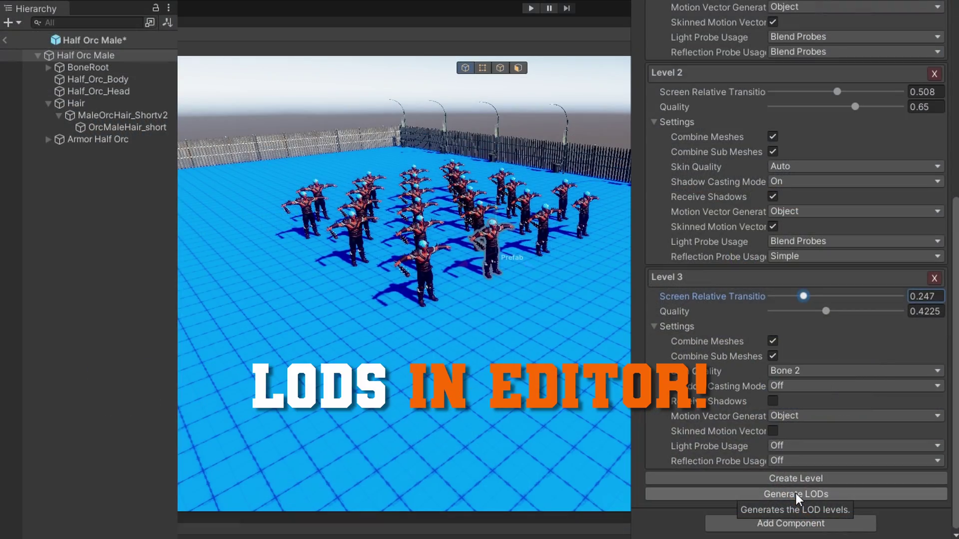
- Run Generate LODs on Half Orc Male's LOD Generator Helper to build a three-level LOD Group
{"action": "left_click", "coordinate": [795, 493]}
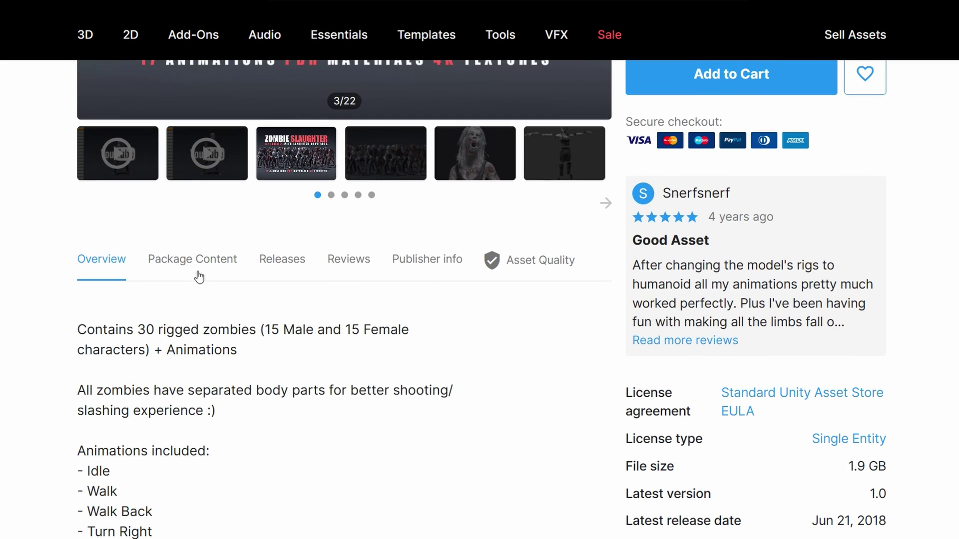
- Browse the Zombie Slaughter Package Content file tree of animations, materials, meshes and prefabs
{"action": "left_click", "coordinate": [196, 269]}
{"action": "scroll", "coordinate": [459, 389], "scroll_direction": "down", "scroll_amount": 2}
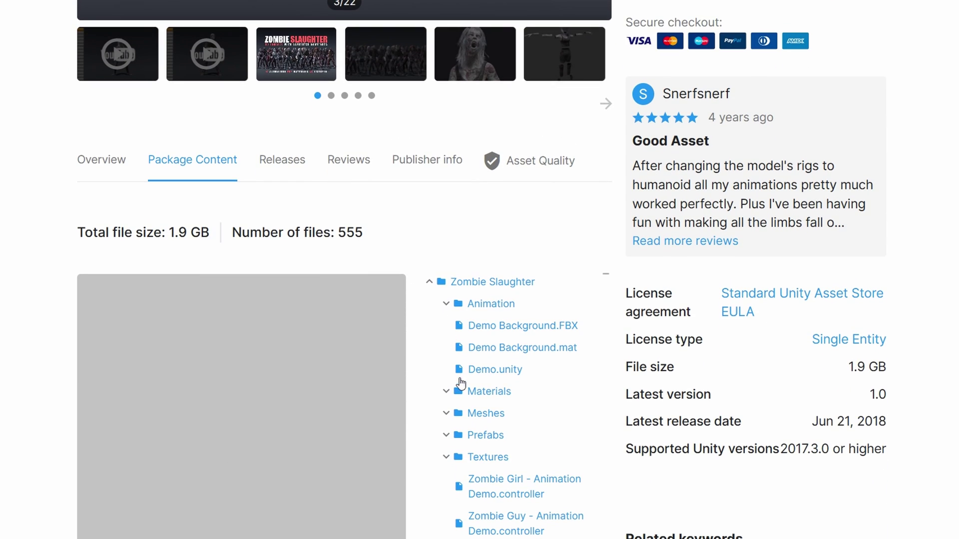
{"action": "scroll", "coordinate": [444, 418], "scroll_direction": "down", "scroll_amount": 4}
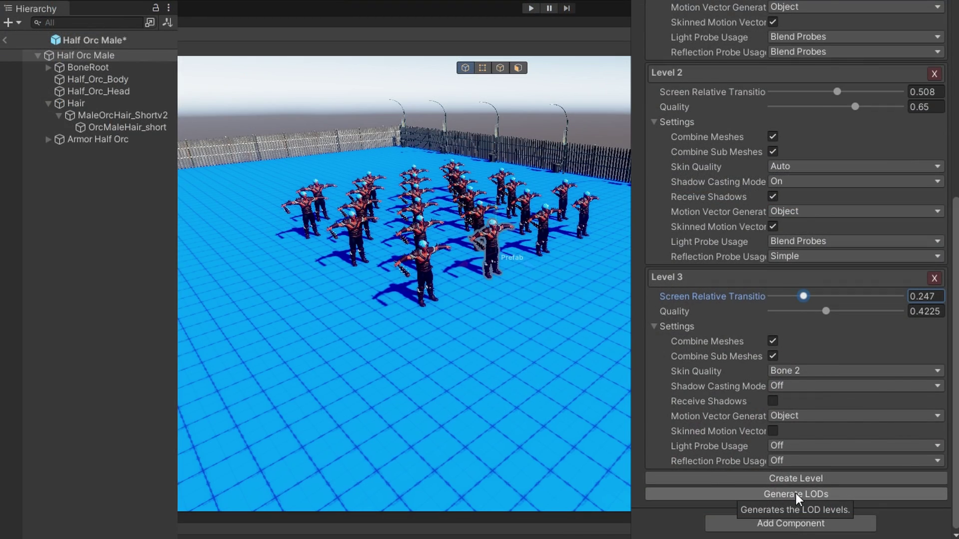
- Generate LOD 0–2 for Half Orc Male, creating its LOD Group and _UMS_LODs_ object
{"action": "left_click", "coordinate": [795, 494]}
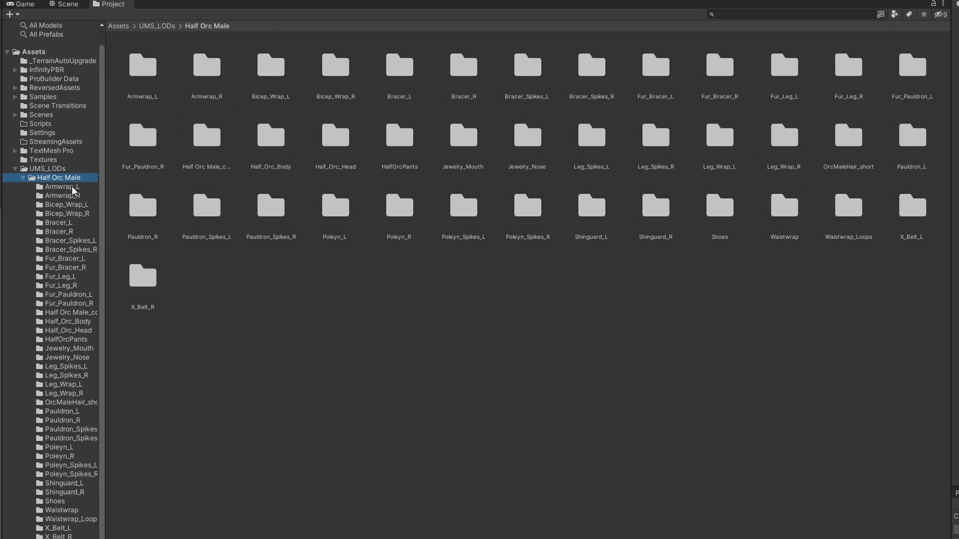
- Select all part folders from Armwrap_L to X_Belt_R to list every 01_unnamed and 02_unnamed mesh
{"action": "left_click", "coordinate": [71, 186]}
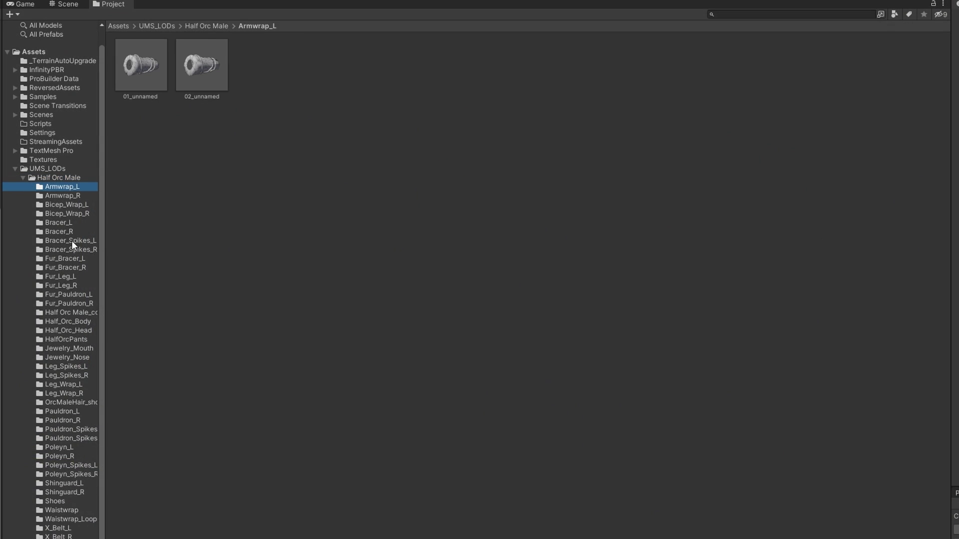
{"action": "left_click", "coordinate": [69, 537], "text": "shift"}
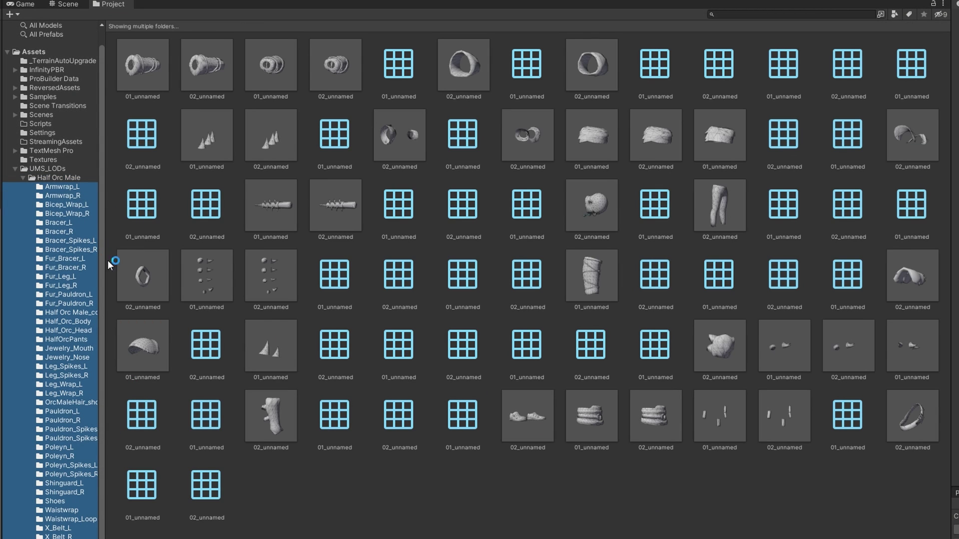
{"action": "left_click", "coordinate": [143, 73]}
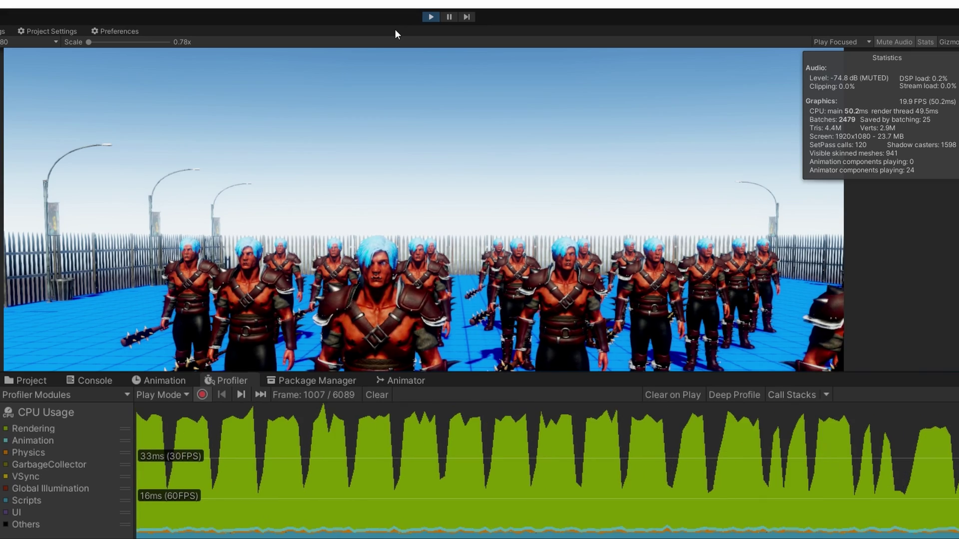
- In Play mode, zoom the camera toward and away from the orc crowd, comparing FPS and triangles
{"action": "scroll", "coordinate": [387, 54], "scroll_direction": "down", "scroll_amount": 3}
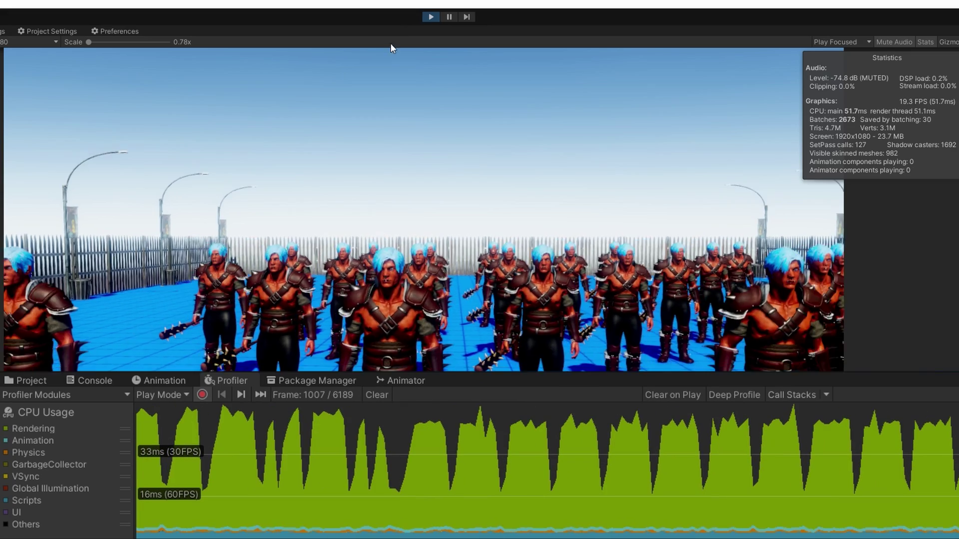
{"action": "scroll", "coordinate": [384, 80], "scroll_direction": "down", "scroll_amount": 5}
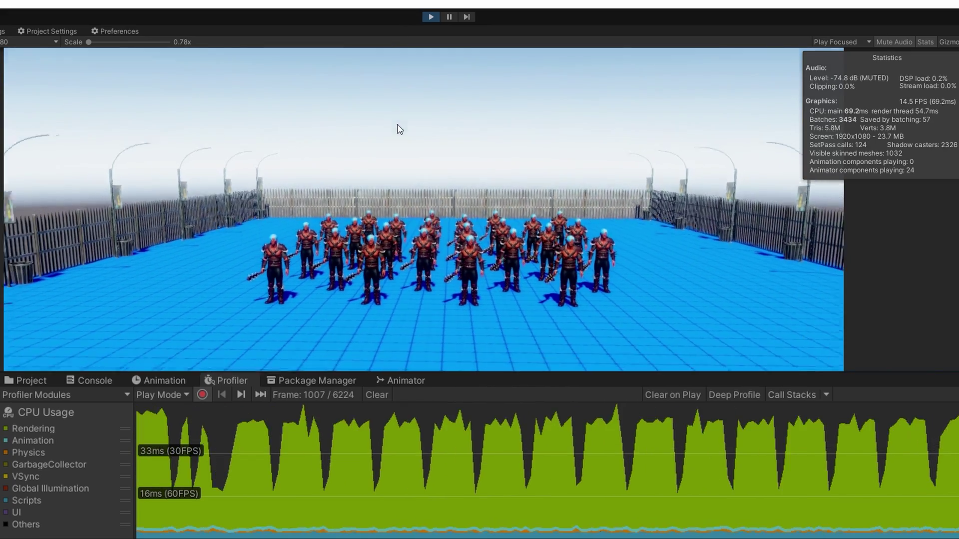
{"action": "scroll", "coordinate": [399, 129], "scroll_direction": "down", "scroll_amount": 5}
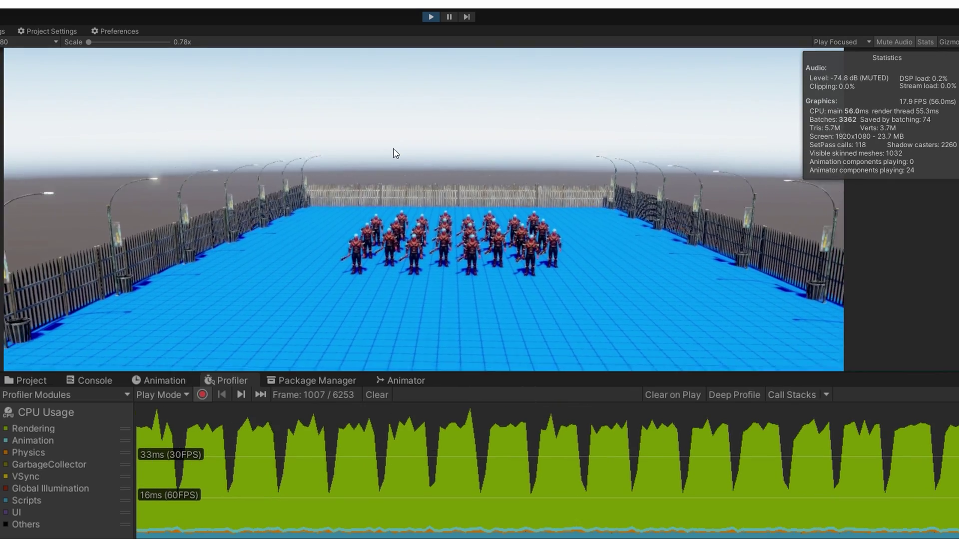
{"action": "scroll", "coordinate": [397, 209], "scroll_direction": "down", "scroll_amount": 5}
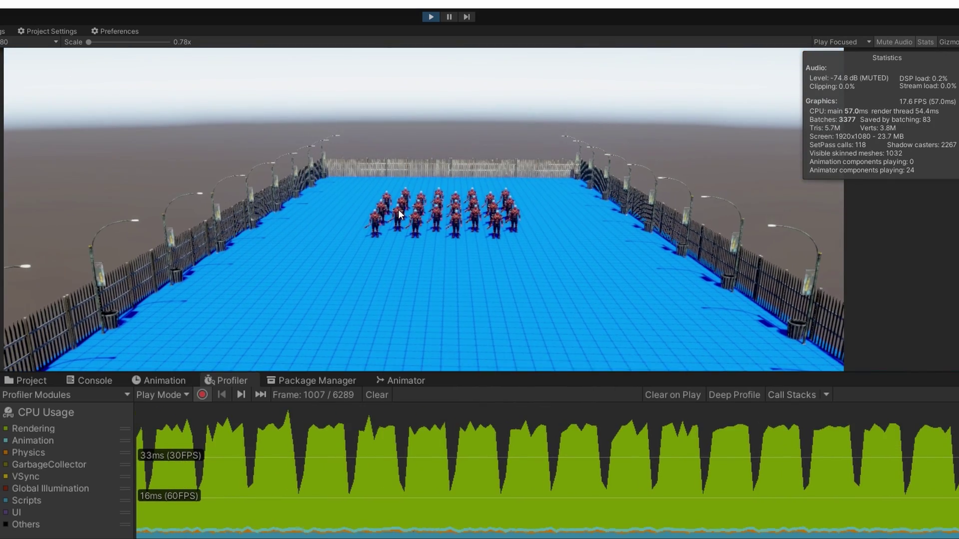
{"action": "scroll", "coordinate": [398, 209], "scroll_direction": "down", "scroll_amount": 5}
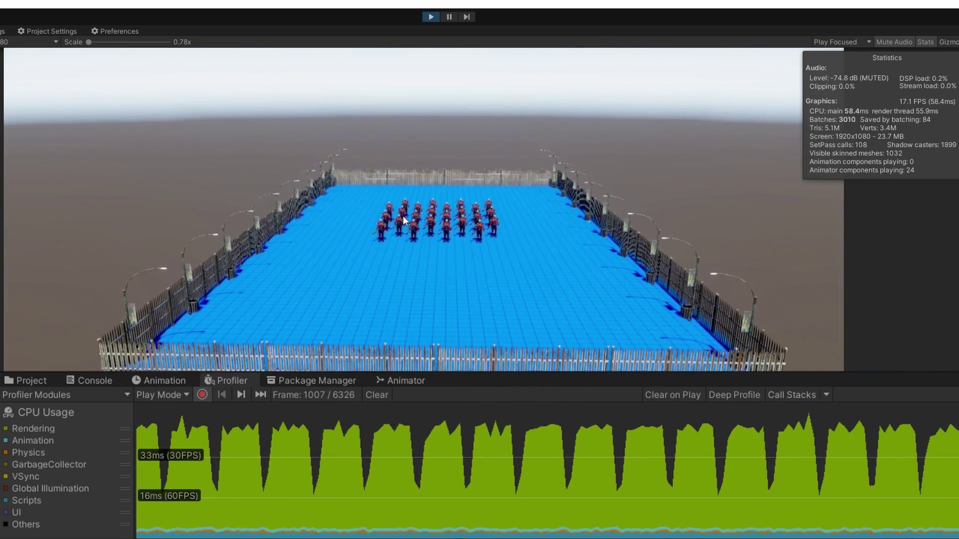
{"action": "scroll", "coordinate": [403, 215], "scroll_direction": "up", "scroll_amount": 5}
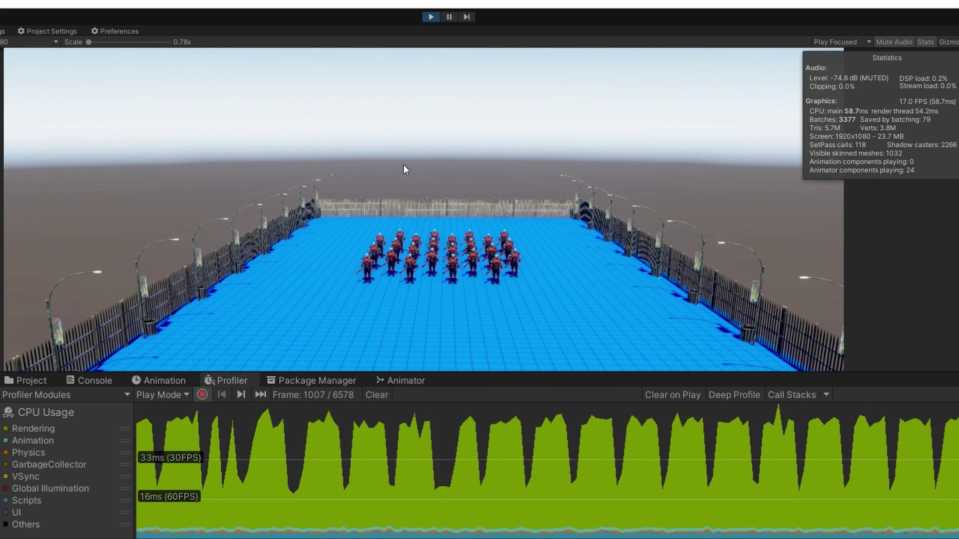
{"action": "scroll", "coordinate": [404, 169], "scroll_direction": "down", "scroll_amount": 3}
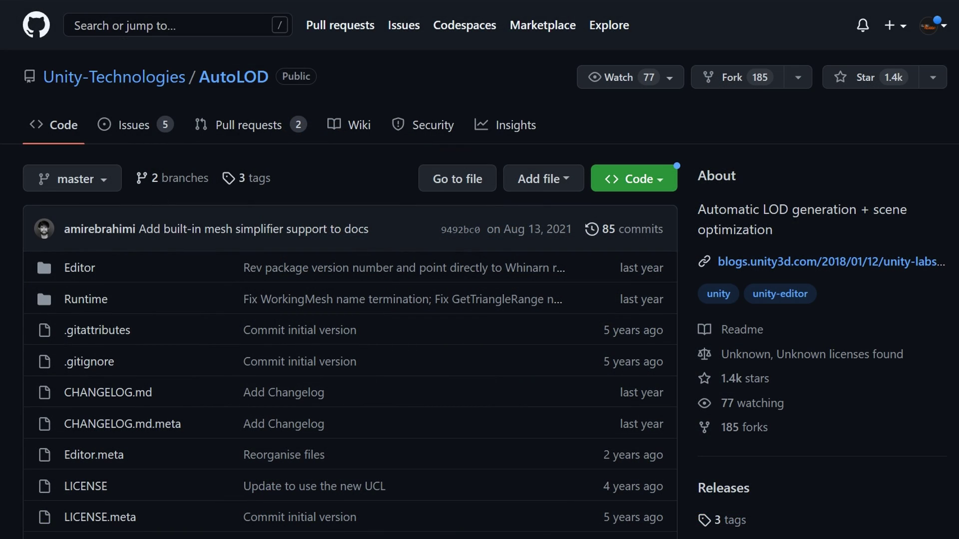
- Scroll to the README's 'Install via package manager' section and select the AutoLOD Git URL
{"action": "scroll", "coordinate": [479, 270], "scroll_direction": "down", "scroll_amount": 15}
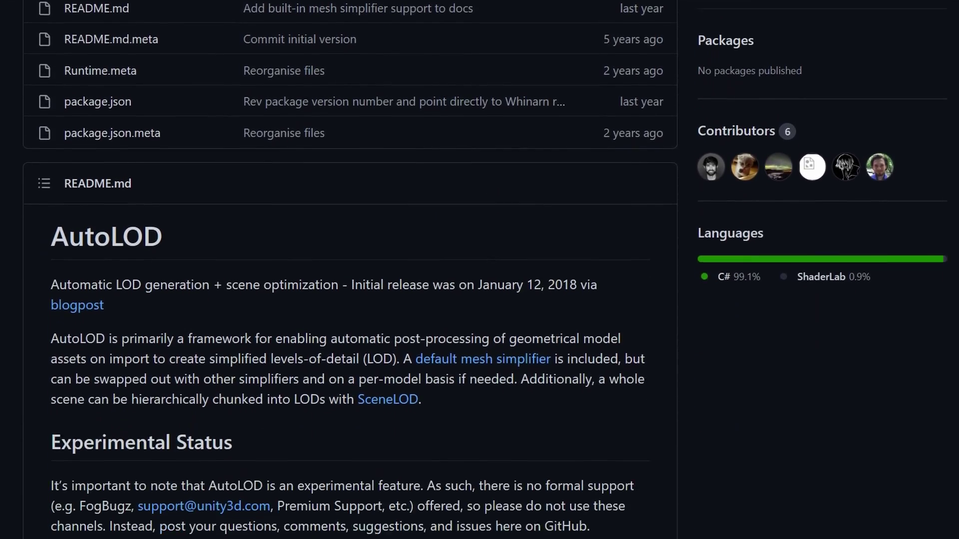
{"action": "scroll", "coordinate": [958, 431], "scroll_direction": "down", "scroll_amount": 20}
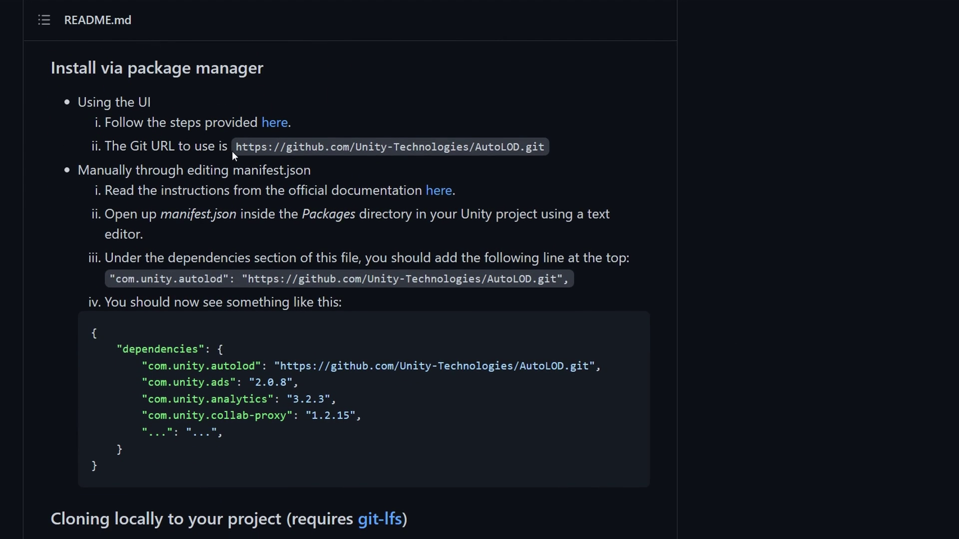
{"action": "left_click_drag", "start_coordinate": [235, 148], "coordinate": [585, 140]}
{"action": "key", "text": "ctrl+c"}
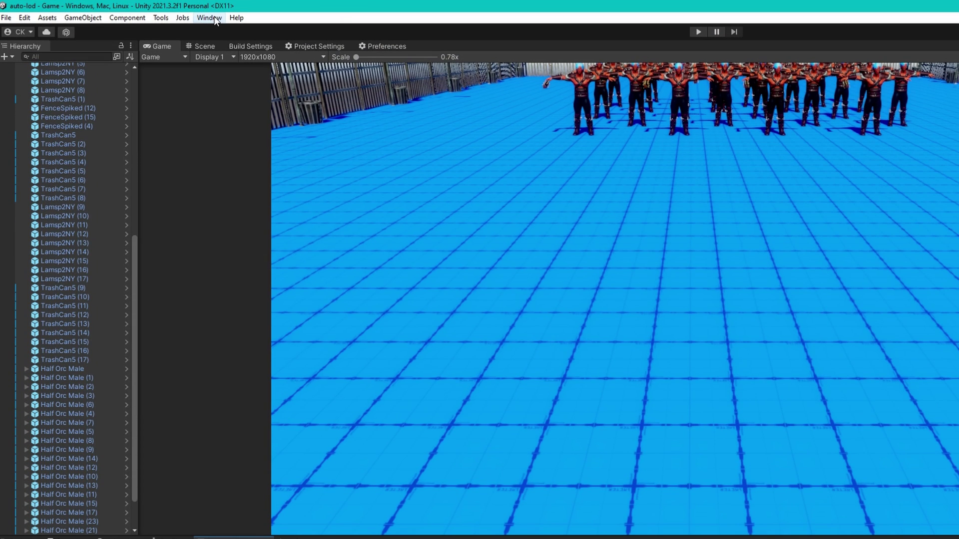
- Add AutoLOD to the project from its pasted Git URL in the Package Manager
{"action": "left_click", "coordinate": [210, 18]}
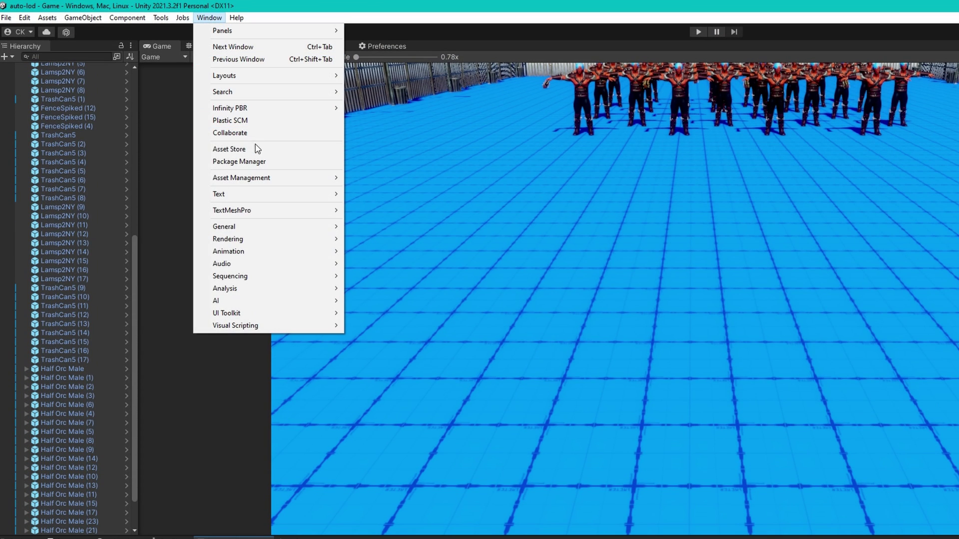
{"action": "left_click", "coordinate": [259, 167]}
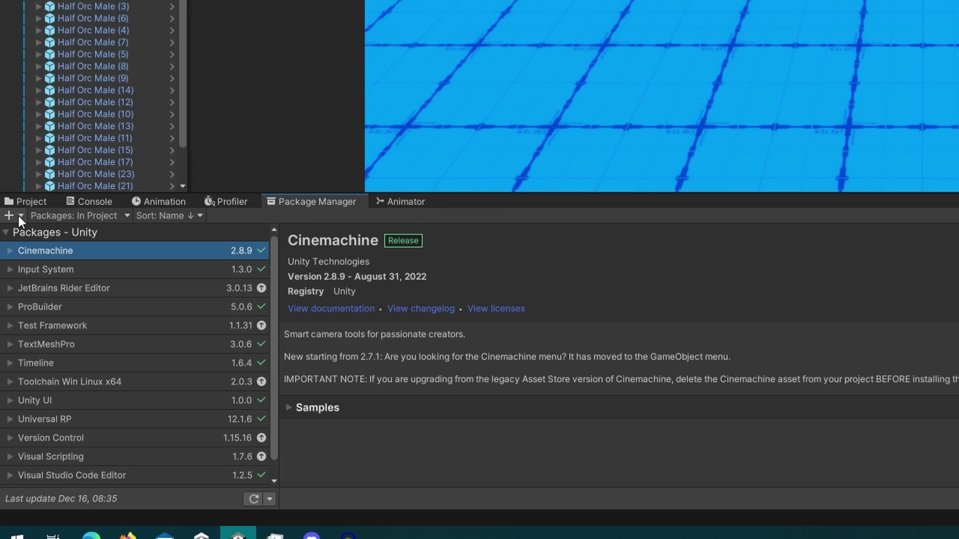
{"action": "left_click", "coordinate": [19, 215]}
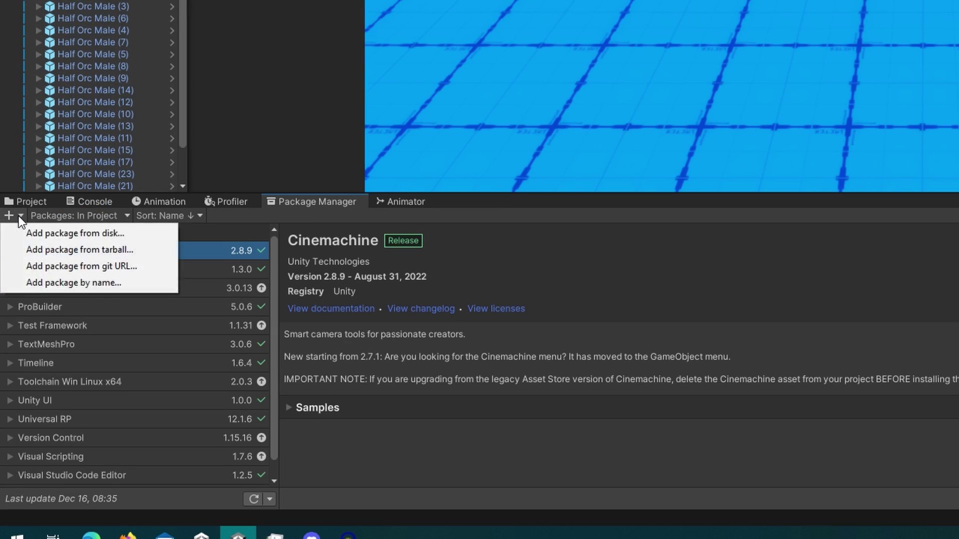
{"action": "left_click", "coordinate": [47, 265]}
{"action": "key", "text": "ctrl+v"}
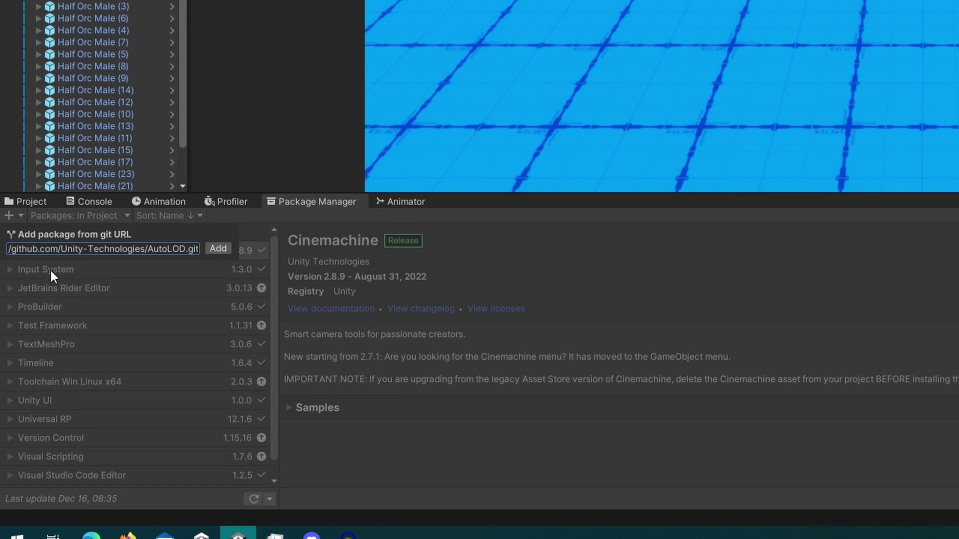
{"action": "left_click", "coordinate": [216, 250]}
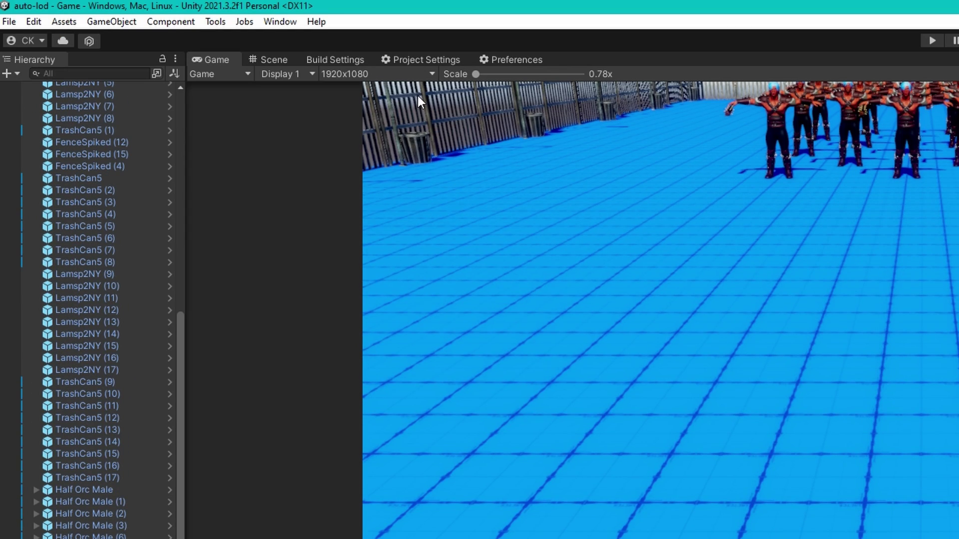
- Keep QuadricMeshSimplifier as the Default Mesh Simplifier on the AutoLOD Preferences page
{"action": "left_click", "coordinate": [497, 59]}
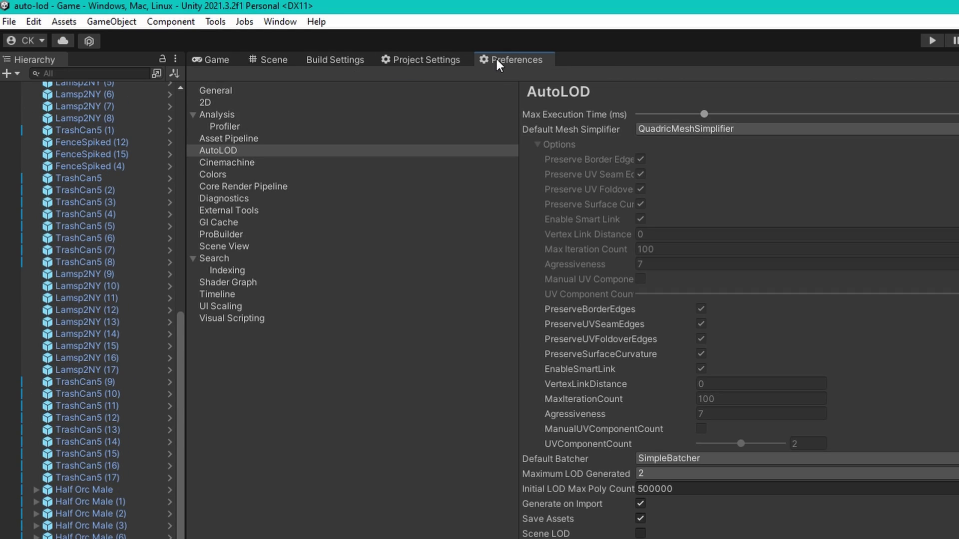
{"action": "left_click", "coordinate": [28, 23]}
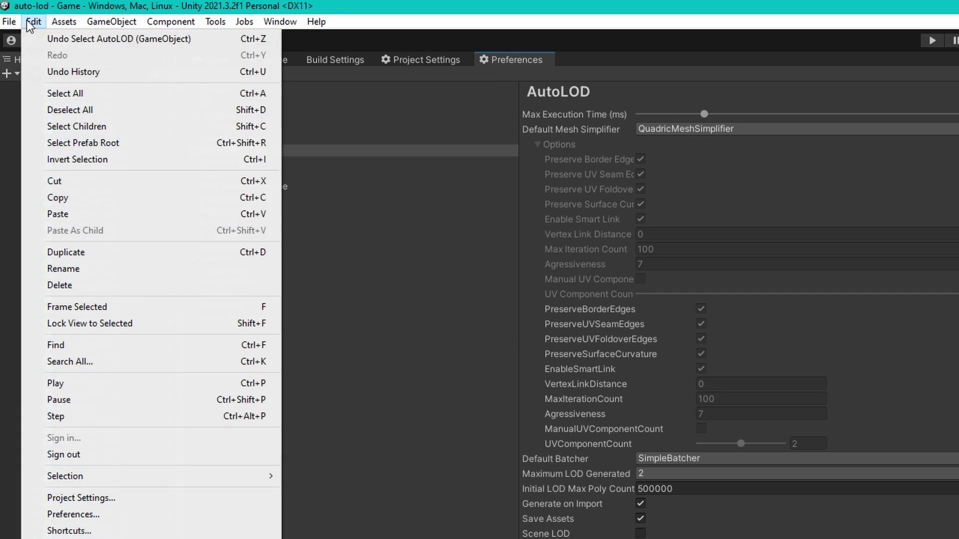
{"action": "left_click", "coordinate": [113, 516]}
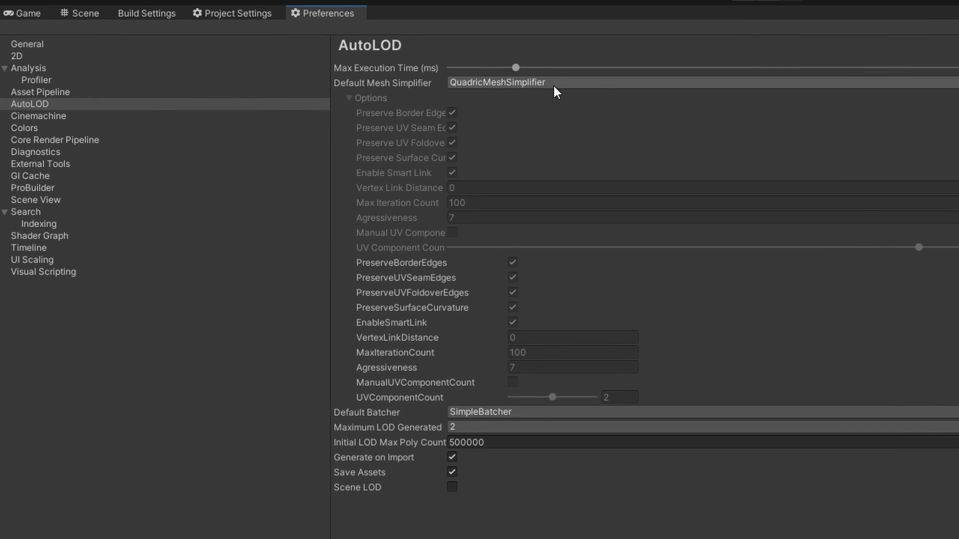
{"action": "left_click", "coordinate": [740, 129]}
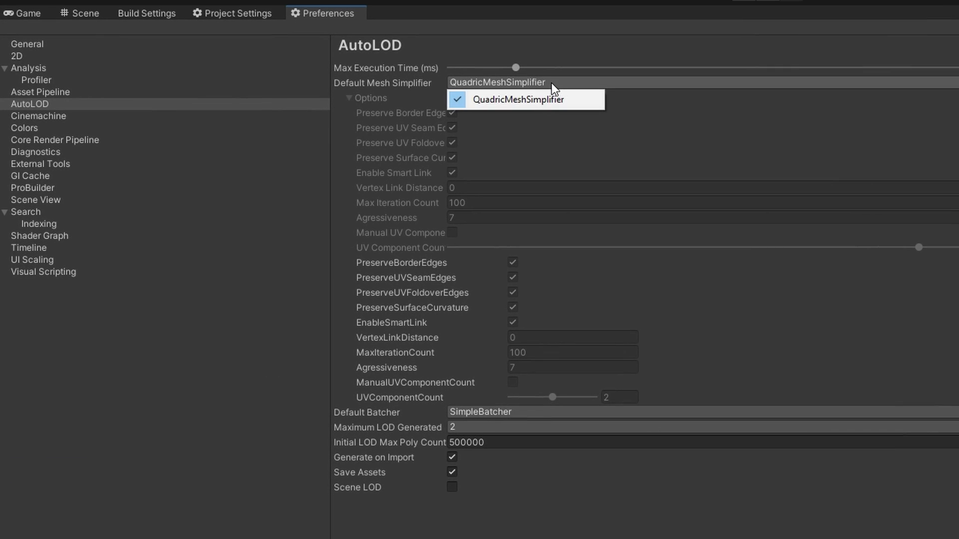
{"action": "left_click", "coordinate": [522, 103]}
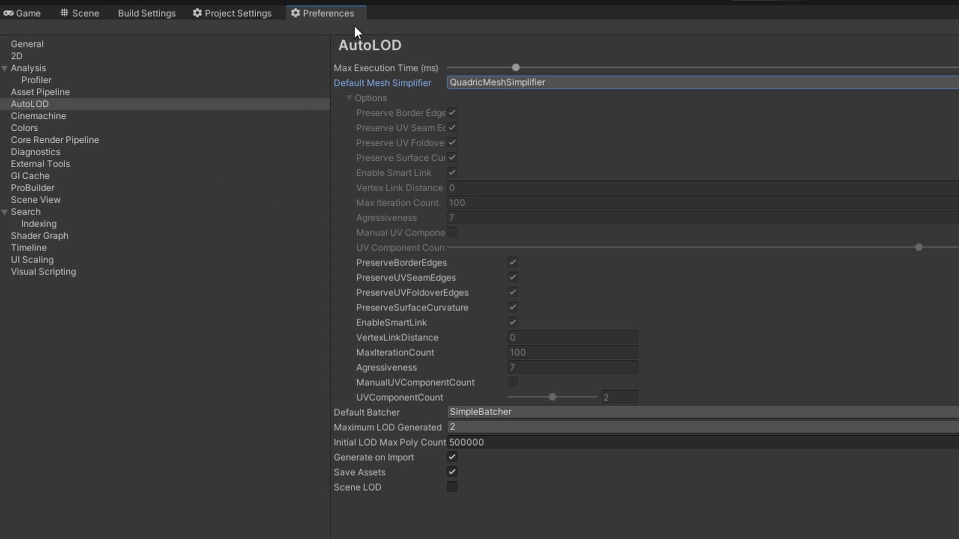
- Check that ENABLE_UNITYMESHSIMPLIFIER appears among the Player scripting define symbols
{"action": "middle_click", "coordinate": [333, 13]}
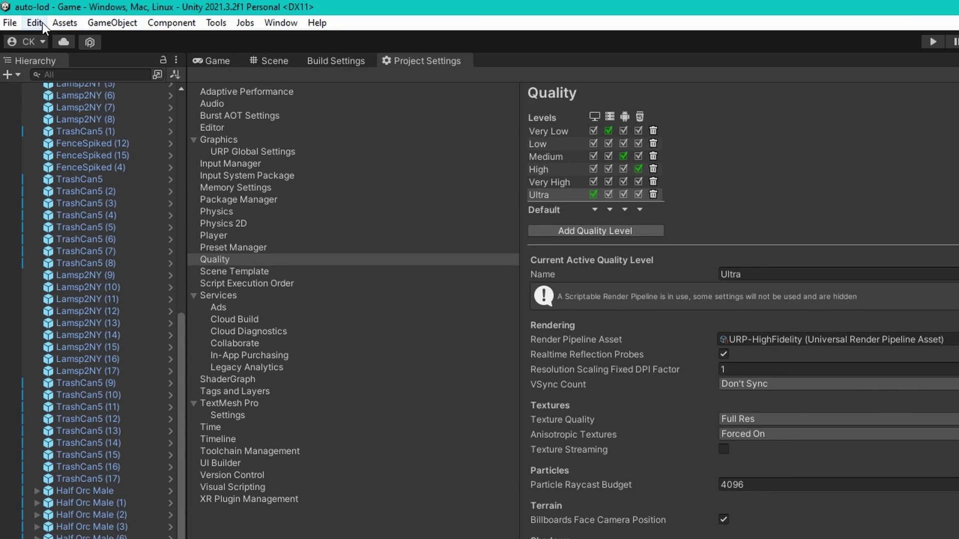
{"action": "left_click", "coordinate": [43, 25]}
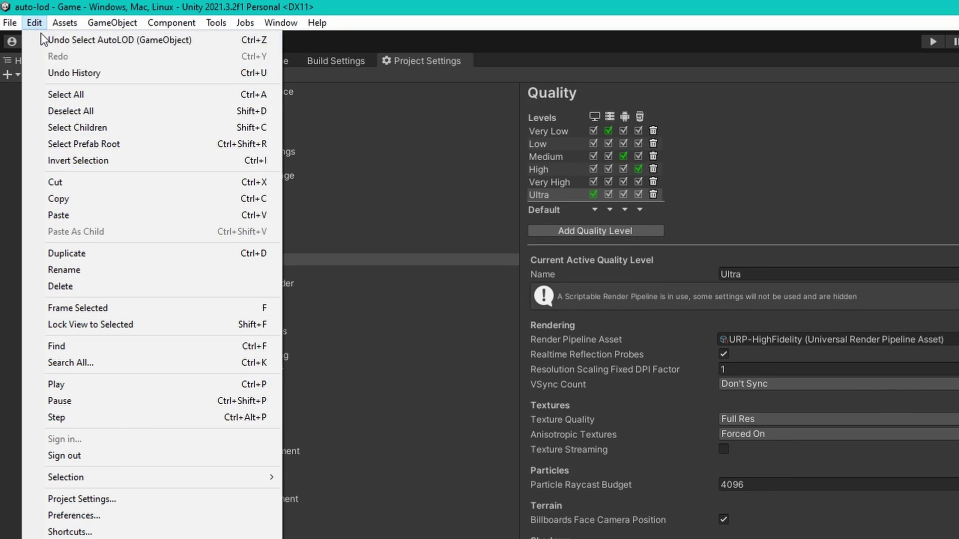
{"action": "left_click", "coordinate": [130, 500]}
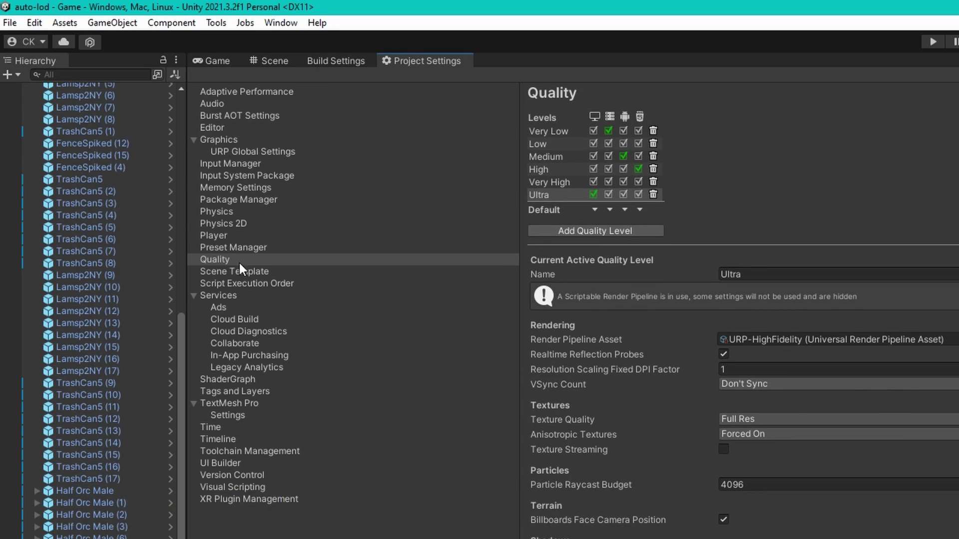
{"action": "left_click", "coordinate": [227, 236]}
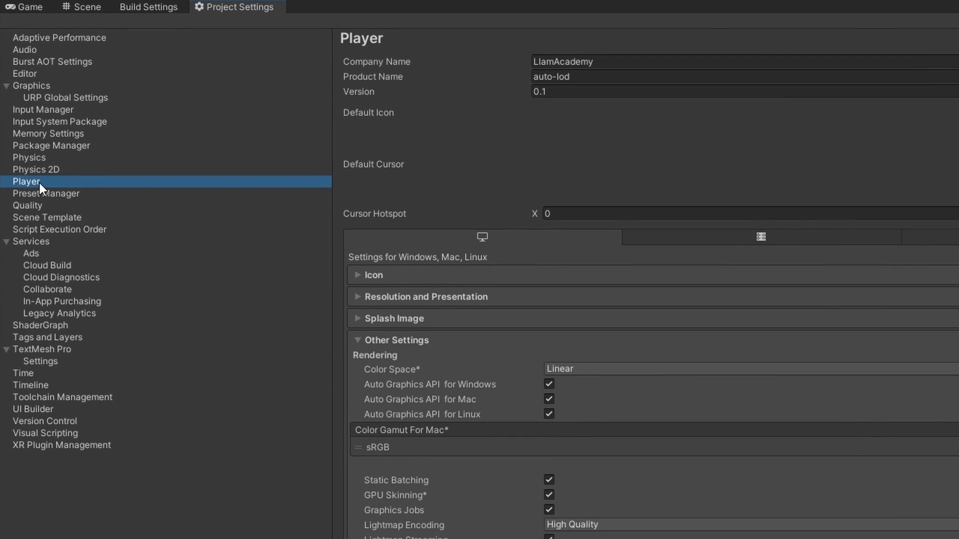
{"action": "scroll", "coordinate": [445, 312], "scroll_direction": "down", "scroll_amount": 2}
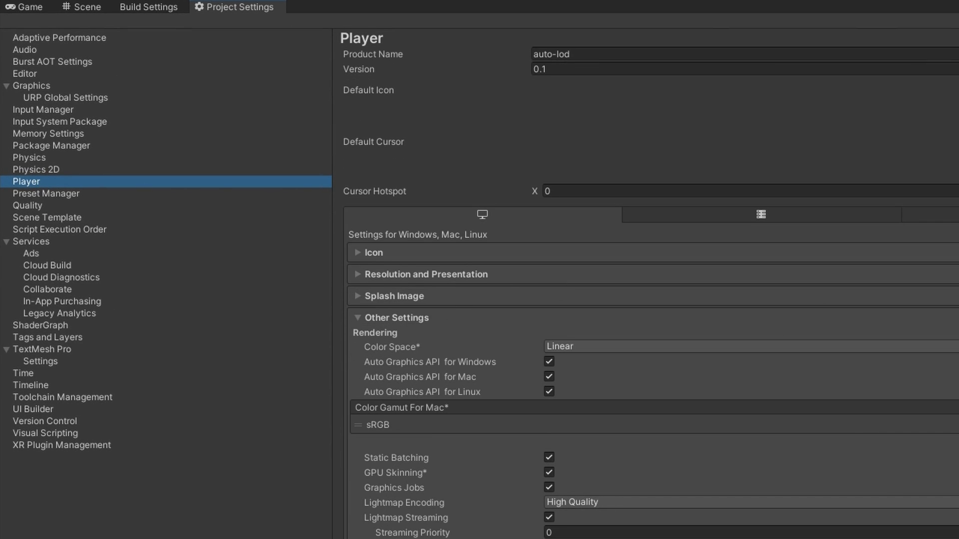
{"action": "scroll", "coordinate": [649, 290], "scroll_direction": "down", "scroll_amount": 15}
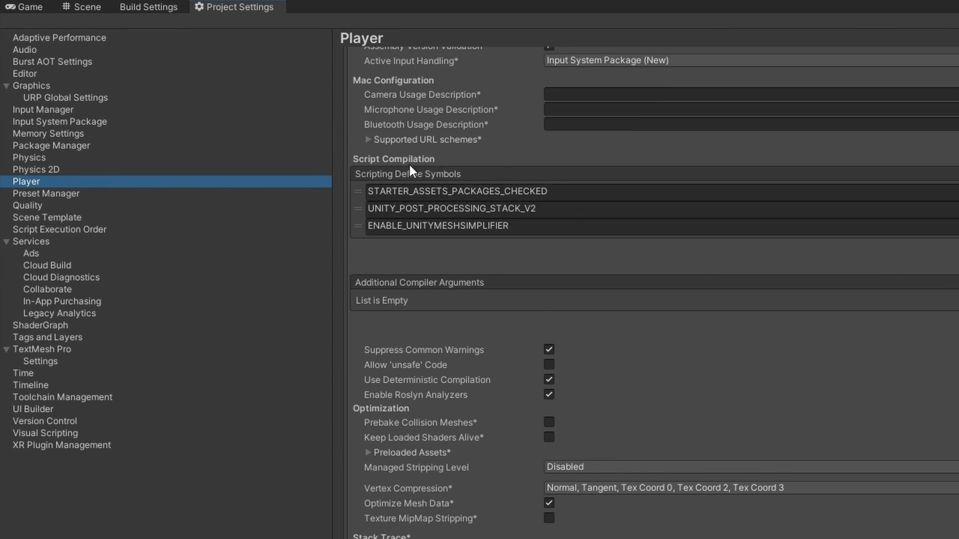
{"action": "left_click", "coordinate": [360, 230]}
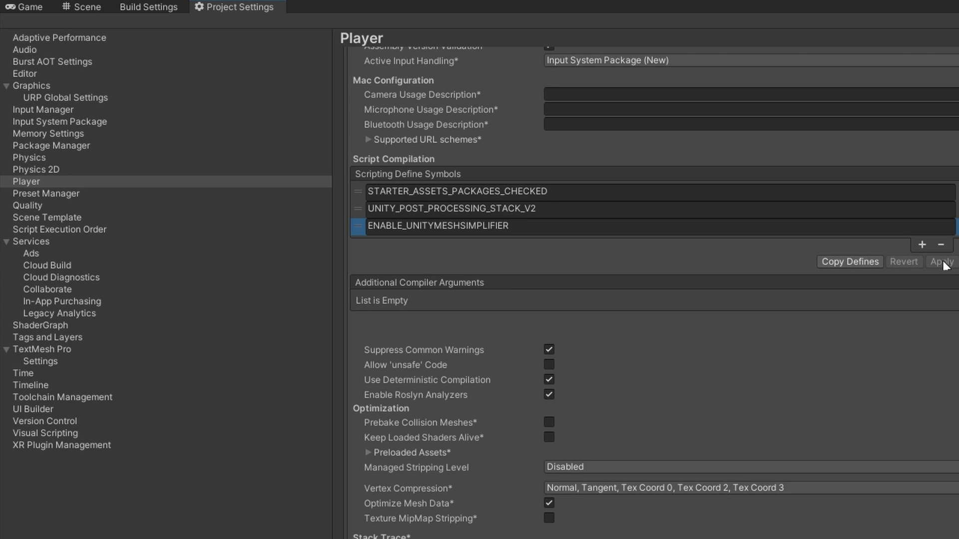
- Open the Half Orc Male prefab and collapse its bones, Hair and armor groups
{"action": "middle_click", "coordinate": [218, 4]}
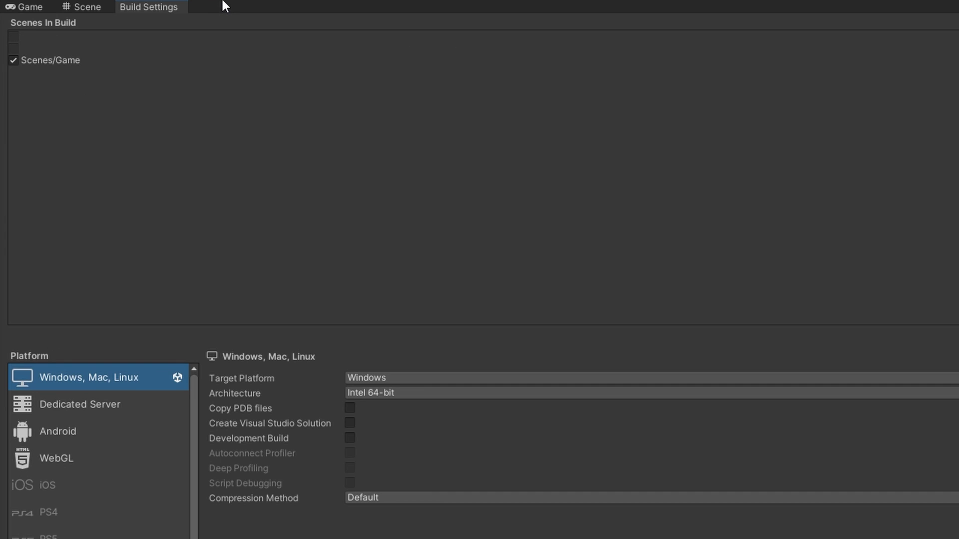
{"action": "double_click", "coordinate": [79, 7]}
{"action": "left_click", "coordinate": [93, 438]}
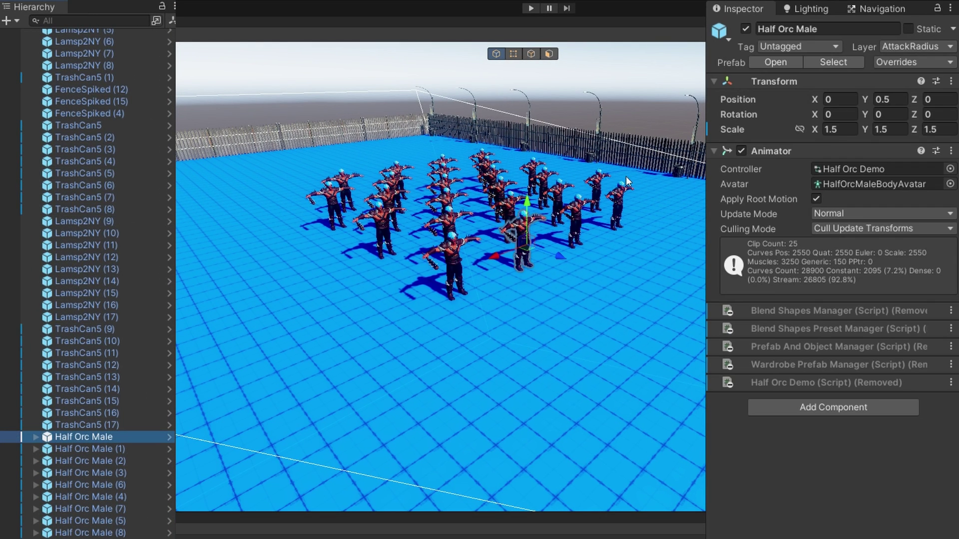
{"action": "left_click", "coordinate": [780, 61]}
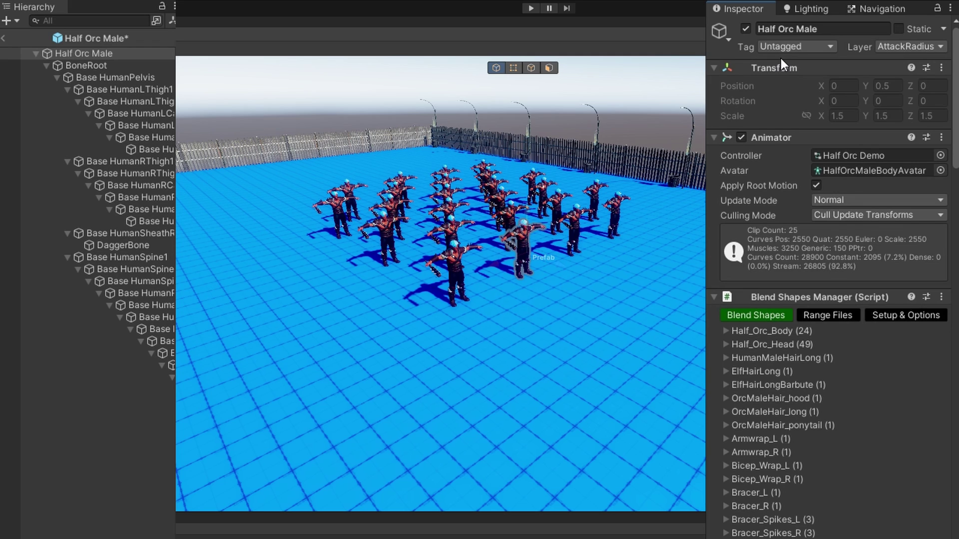
{"action": "left_click", "coordinate": [46, 65]}
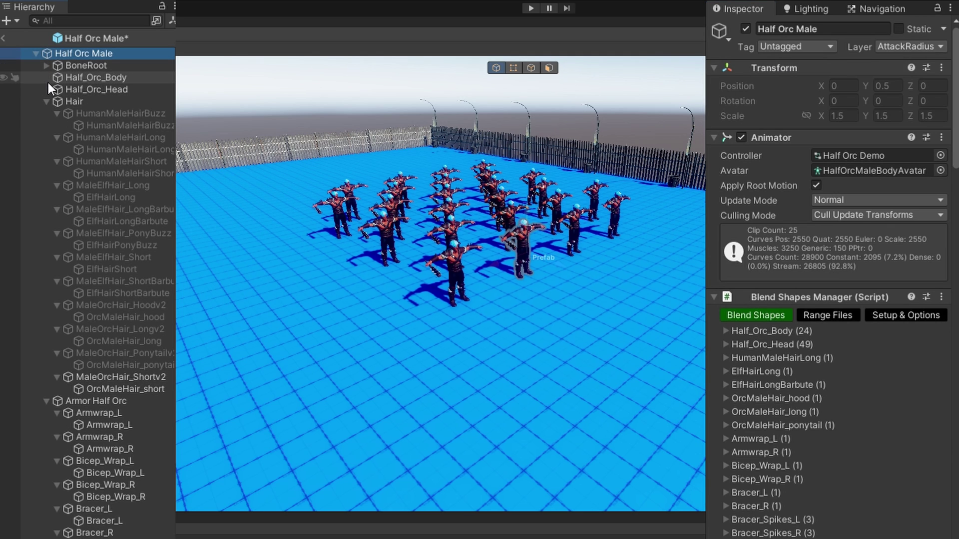
{"action": "left_click", "coordinate": [45, 101]}
{"action": "left_click", "coordinate": [46, 113]}
{"action": "left_click", "coordinate": [46, 125]}
{"action": "left_click", "coordinate": [46, 137]}
- Delete every hair variant under Hair except MaleOrcHair_Shortv2
{"action": "left_click", "coordinate": [70, 103]}
{"action": "left_click", "coordinate": [49, 103], "text": "alt"}
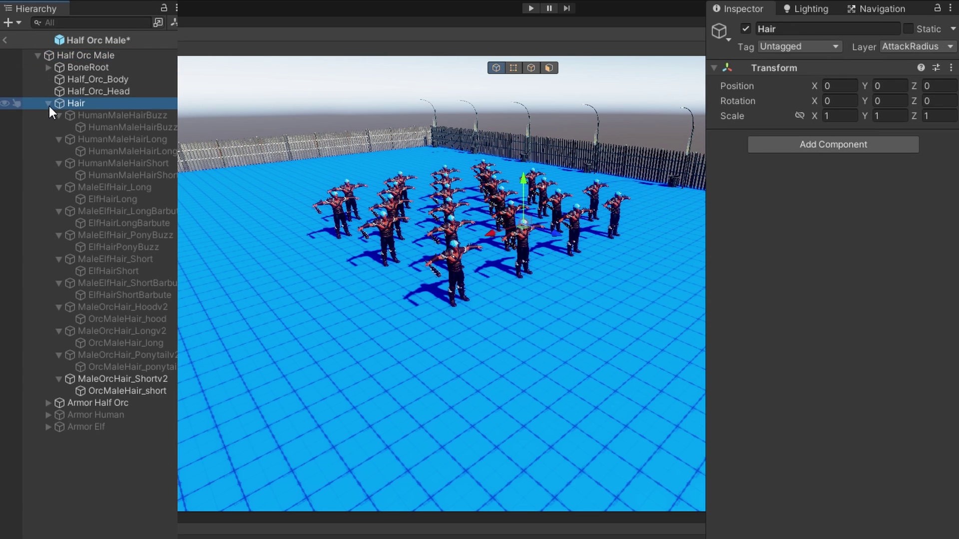
{"action": "left_click", "coordinate": [130, 354]}
{"action": "left_click", "coordinate": [126, 331], "text": "ctrl"}
{"action": "left_click", "coordinate": [126, 307], "text": "ctrl"}
{"action": "left_click", "coordinate": [125, 259], "text": "ctrl"}
{"action": "left_click", "coordinate": [124, 210], "text": "ctrl"}
{"action": "left_click", "coordinate": [123, 162], "text": "ctrl"}
{"action": "left_click", "coordinate": [121, 138], "text": "ctrl"}
{"action": "left_click", "coordinate": [121, 116], "text": "ctrl"}
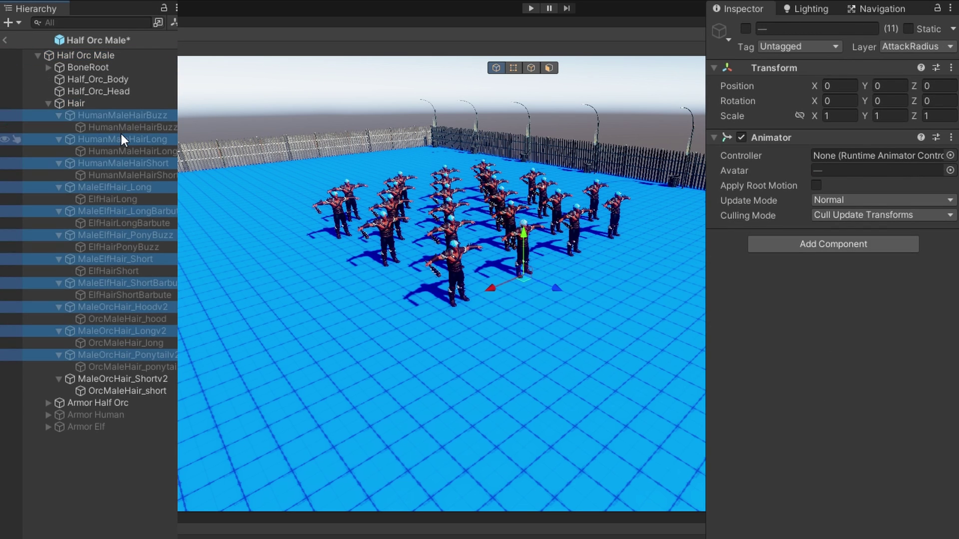
{"action": "key", "text": "Delete"}
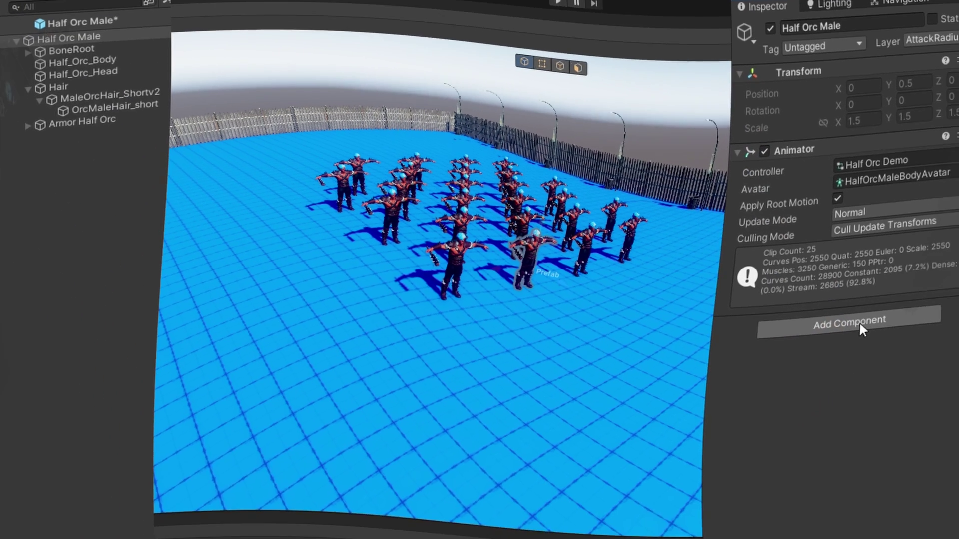
- Add the LOD Generator Helper component to Half Orc Male by searching 'lod'
{"action": "left_click", "coordinate": [843, 306]}
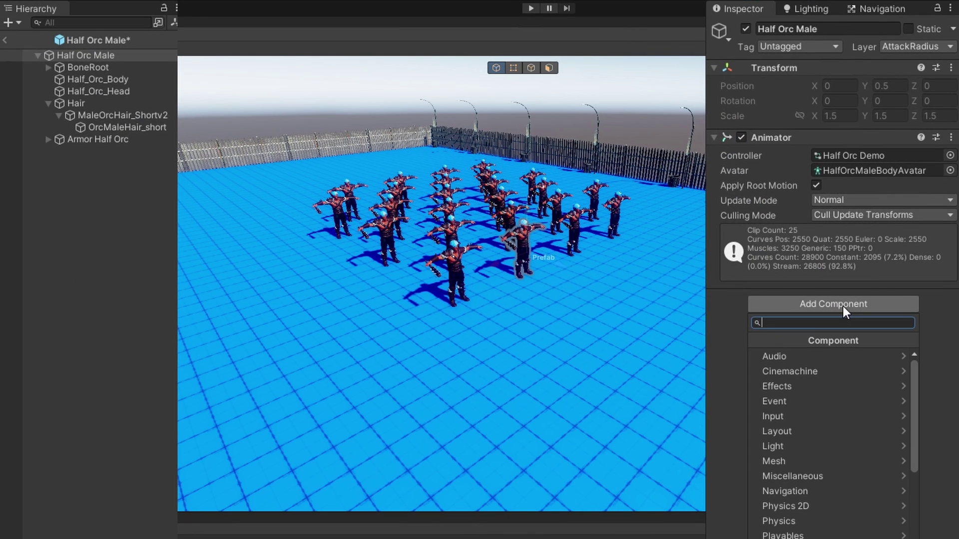
{"action": "type", "text": "lod"}
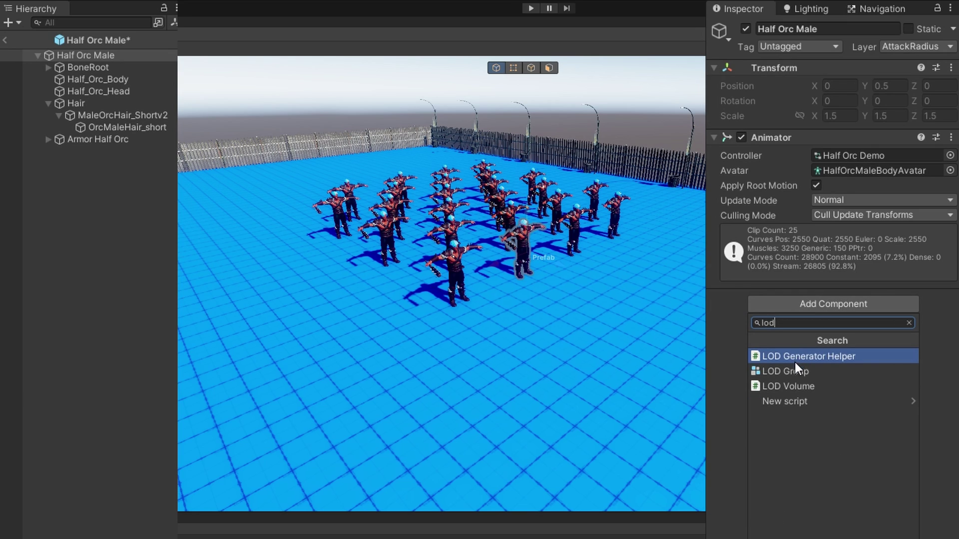
{"action": "left_click", "coordinate": [832, 359]}
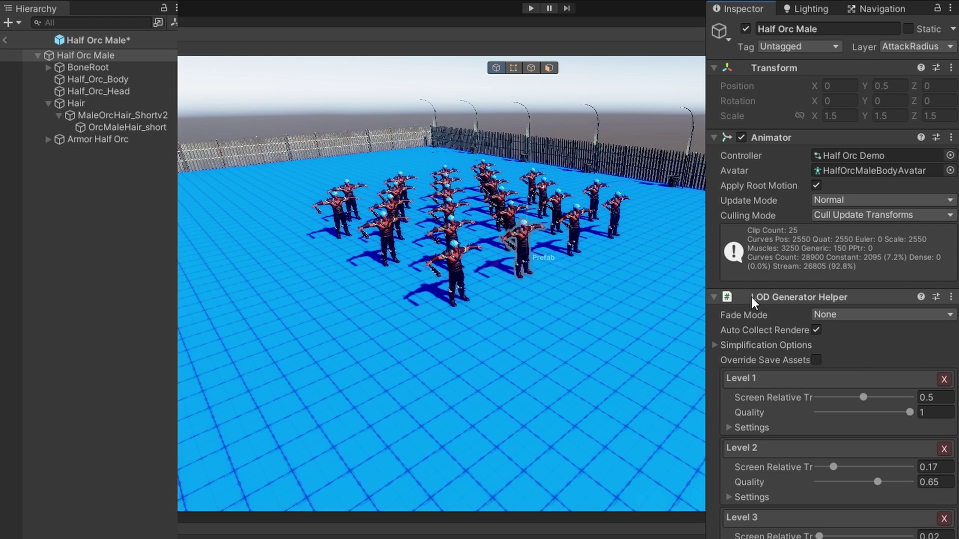
- Expand Simplification Options and enable preserving border edges and UV foldover edges
{"action": "left_click", "coordinate": [714, 346]}
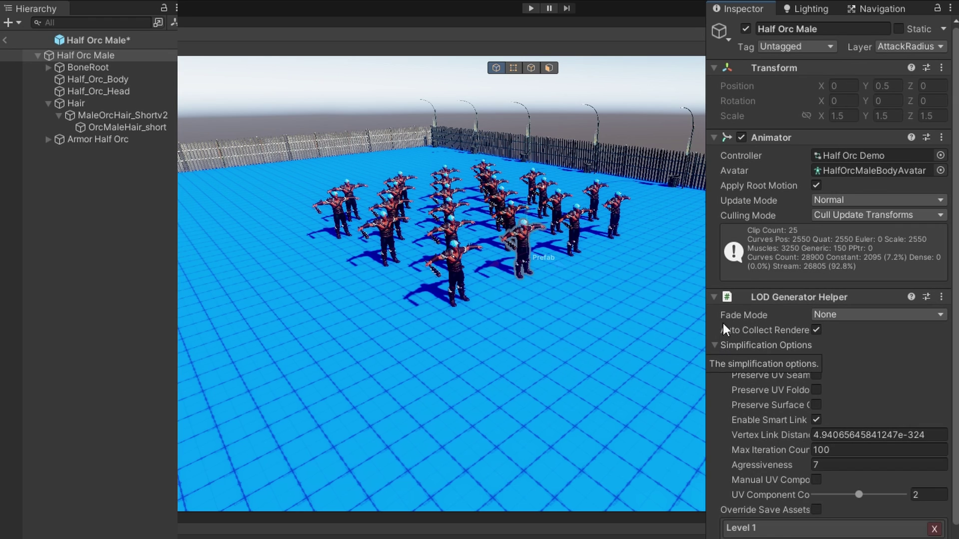
{"action": "scroll", "coordinate": [746, 529], "scroll_direction": "down", "scroll_amount": 3}
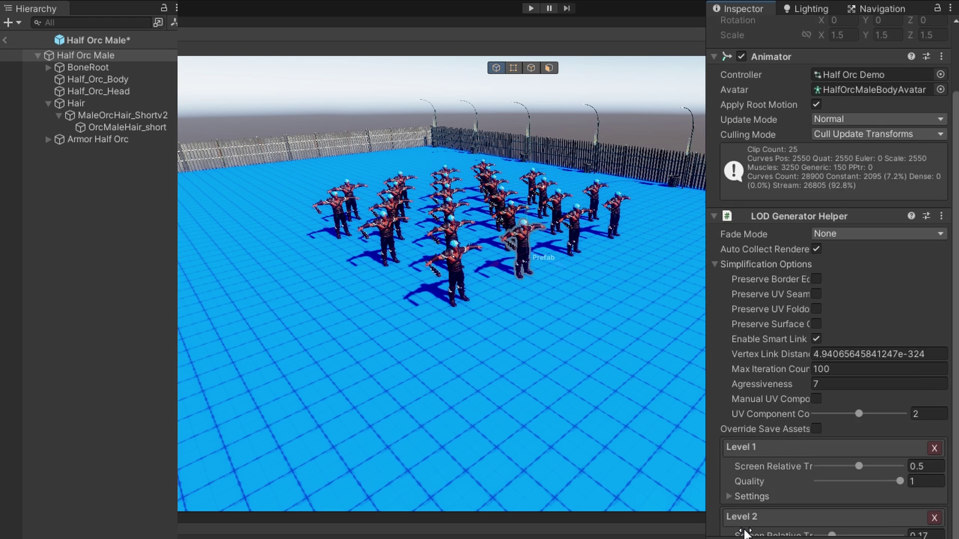
{"action": "left_click", "coordinate": [769, 279]}
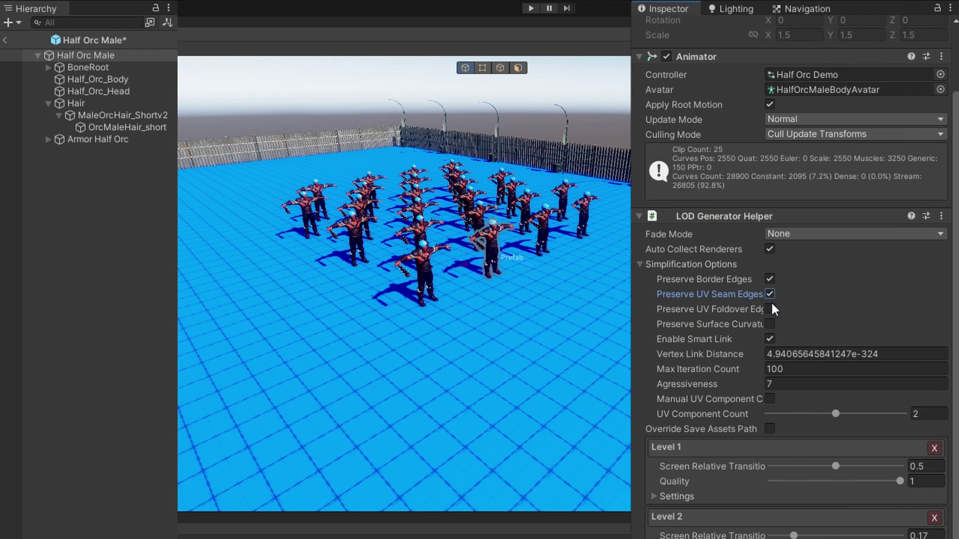
{"action": "left_click", "coordinate": [770, 309]}
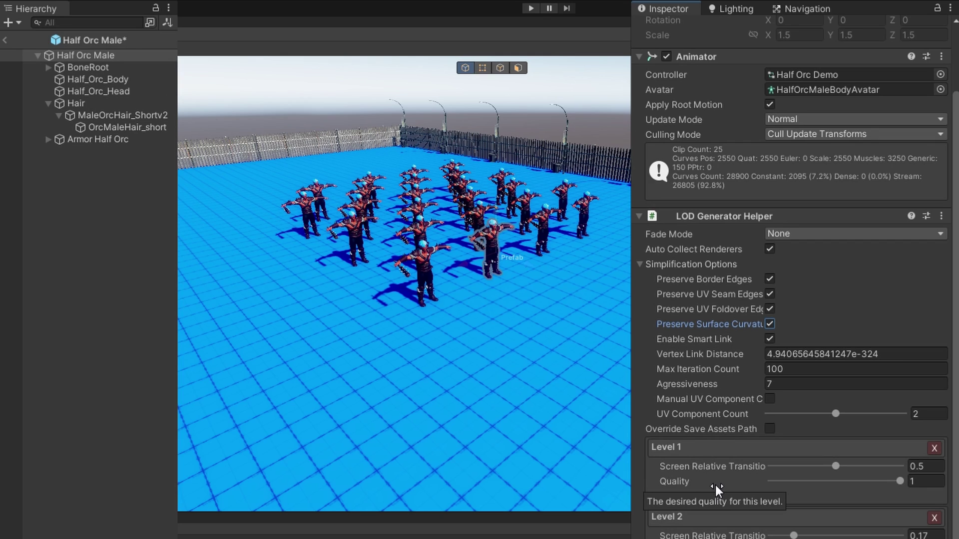
- Expand the Settings for Levels 1–3 and enable Combine Sub Meshes on Level 2
{"action": "scroll", "coordinate": [697, 471], "scroll_direction": "down", "scroll_amount": 3}
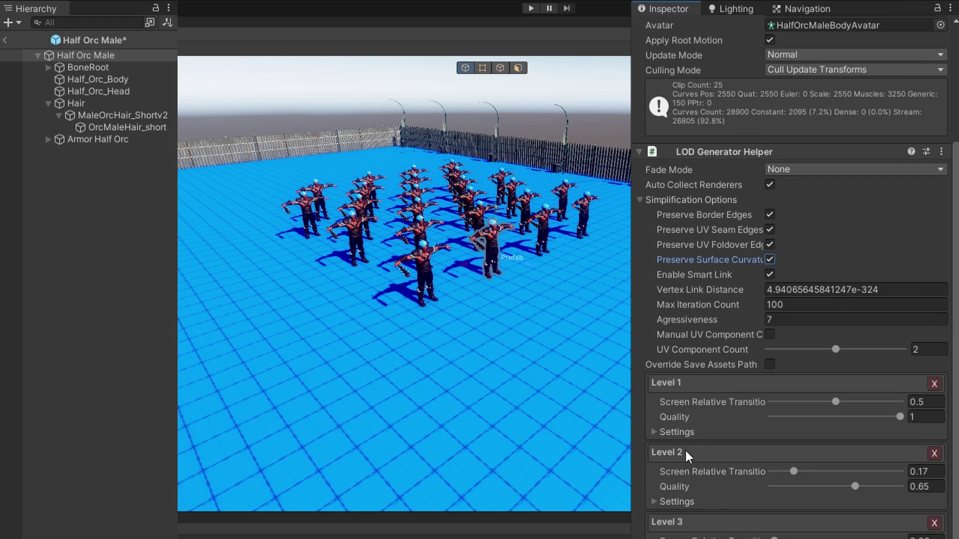
{"action": "left_click", "coordinate": [654, 431]}
{"action": "scroll", "coordinate": [656, 458], "scroll_direction": "down", "scroll_amount": 5}
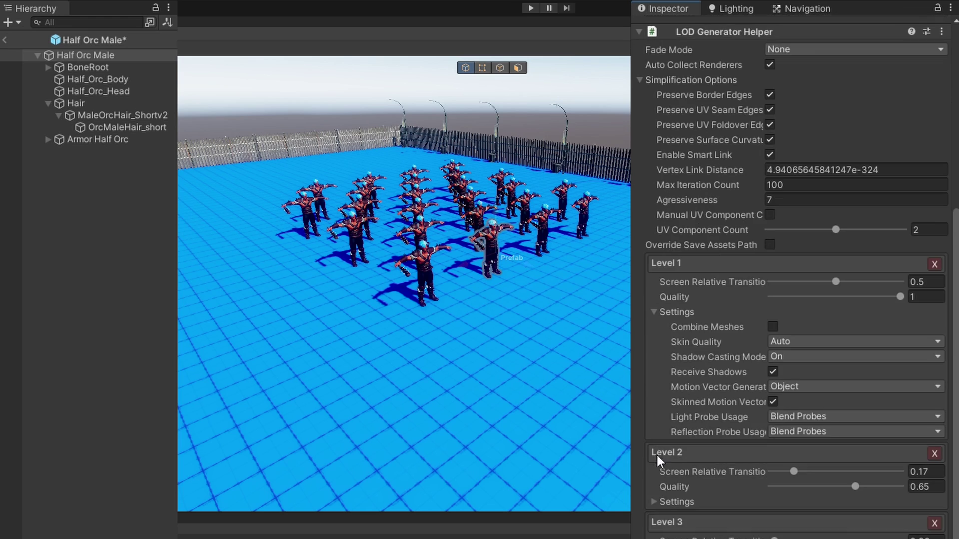
{"action": "left_click", "coordinate": [652, 502]}
{"action": "scroll", "coordinate": [652, 502], "scroll_direction": "down", "scroll_amount": 5}
{"action": "scroll", "coordinate": [680, 485], "scroll_direction": "down", "scroll_amount": 3}
{"action": "left_click", "coordinate": [681, 487]}
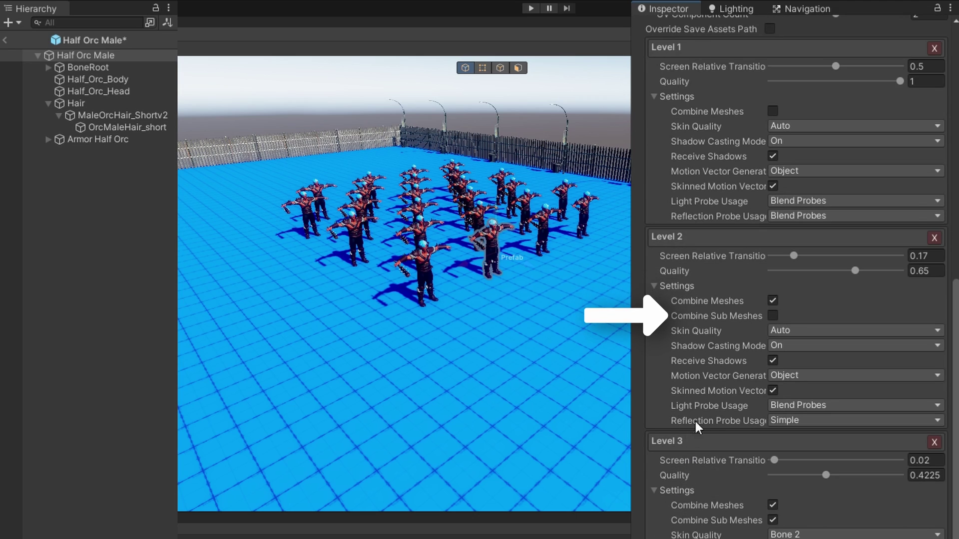
{"action": "left_click", "coordinate": [773, 315]}
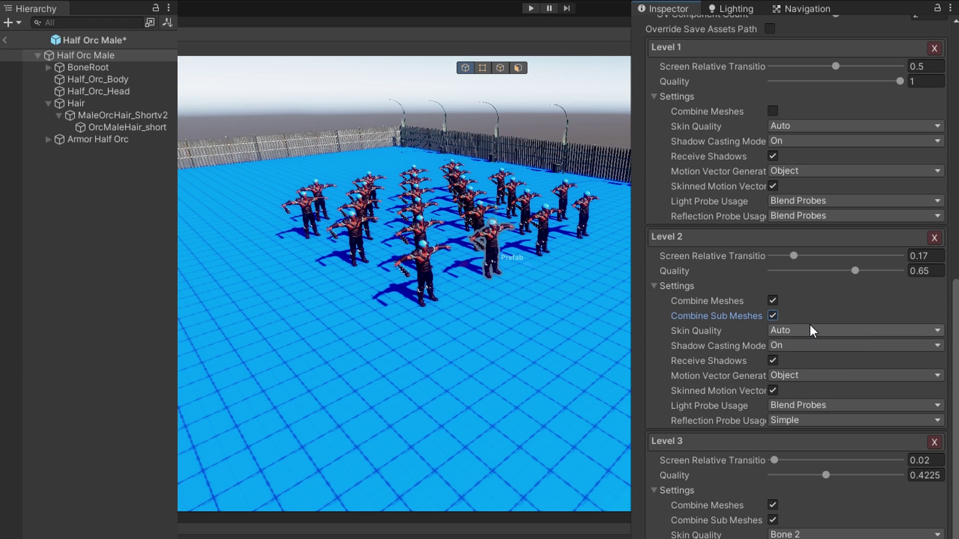
{"action": "scroll", "coordinate": [772, 343], "scroll_direction": "down", "scroll_amount": 5}
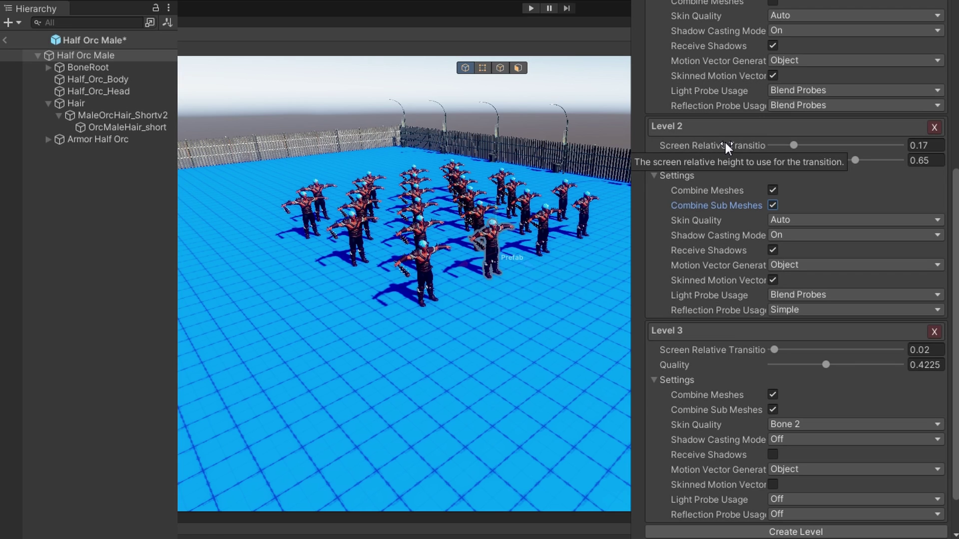
- Set the Level 1–3 screen transitions to 0.896, 0.508 and 0.247
{"action": "scroll", "coordinate": [726, 142], "scroll_direction": "up", "scroll_amount": 3}
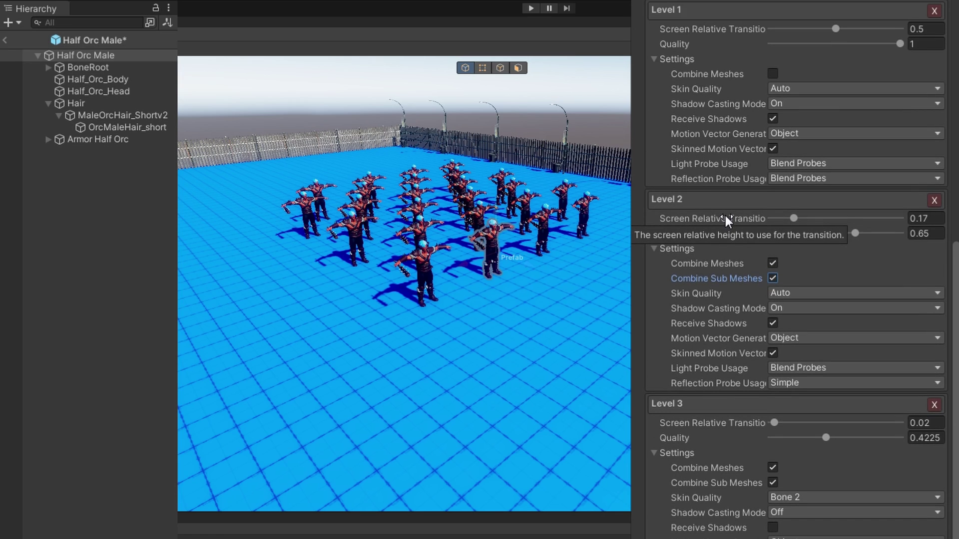
{"action": "left_click_drag", "start_coordinate": [832, 23], "coordinate": [886, 24]}
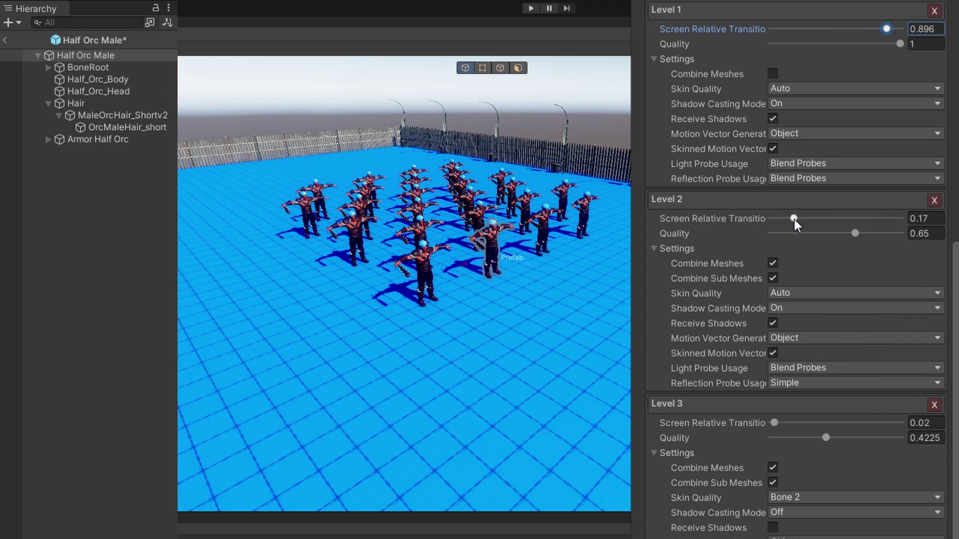
{"action": "left_click_drag", "start_coordinate": [794, 221], "coordinate": [838, 219]}
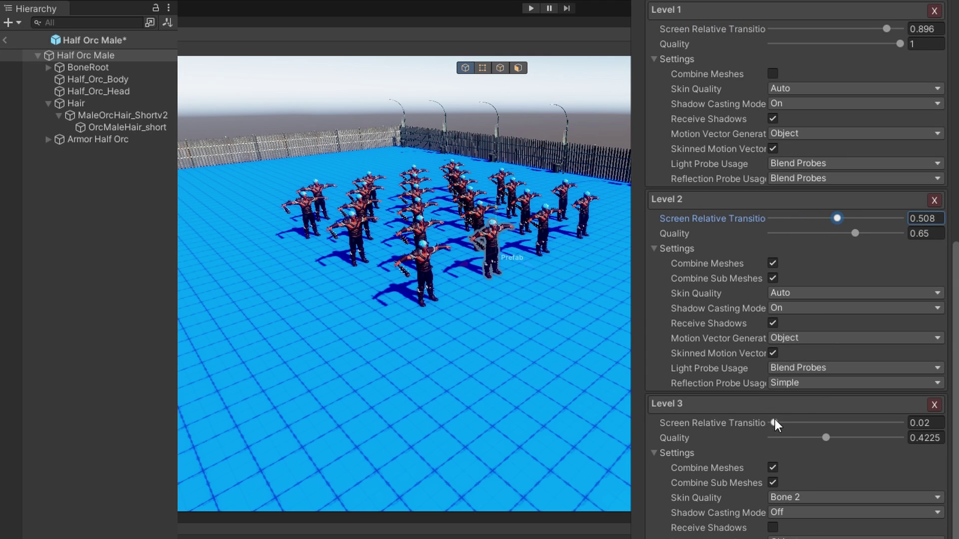
{"action": "left_click_drag", "start_coordinate": [775, 420], "coordinate": [804, 395]}
- Generate the LOD meshes for the Half Orc Male character
{"action": "scroll", "coordinate": [805, 395], "scroll_direction": "down", "scroll_amount": 3}
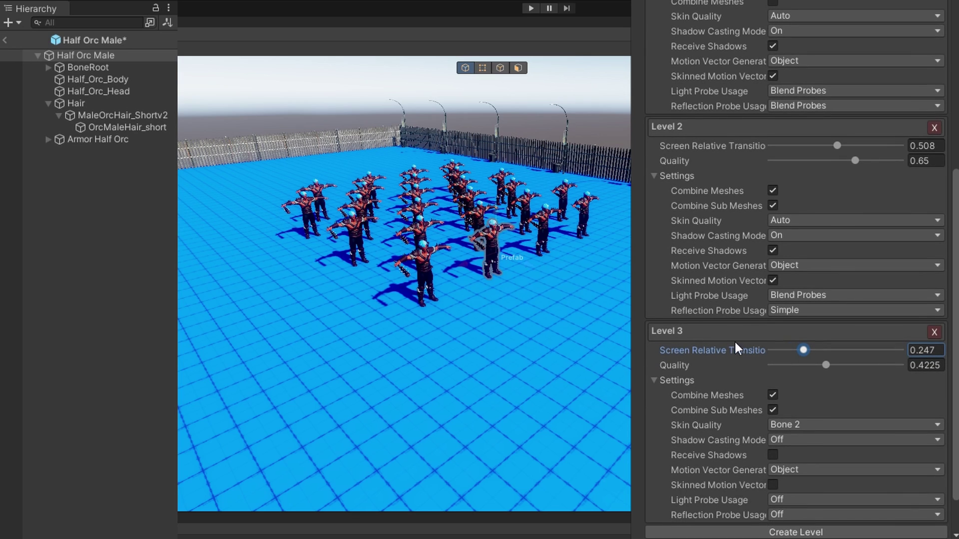
{"action": "scroll", "coordinate": [710, 424], "scroll_direction": "down", "scroll_amount": 2}
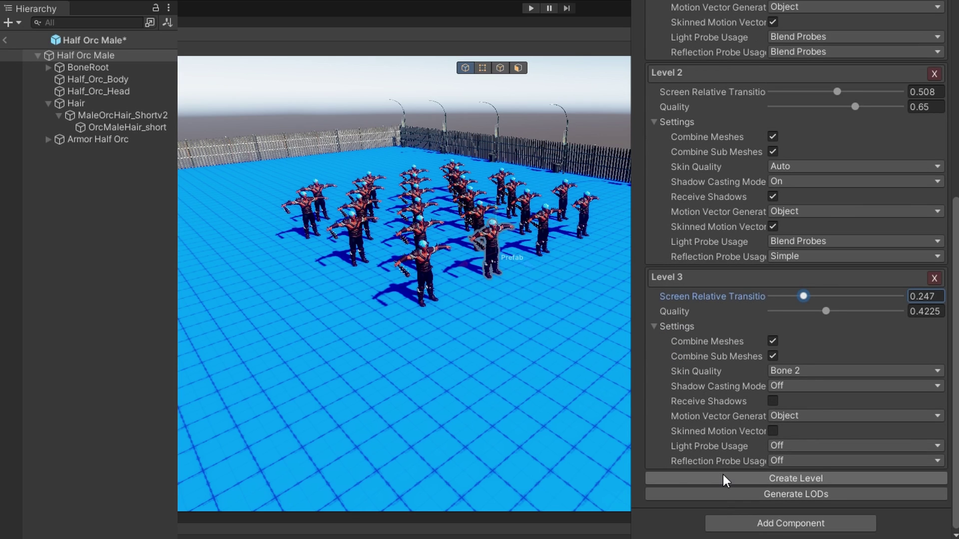
{"action": "left_click", "coordinate": [796, 493]}
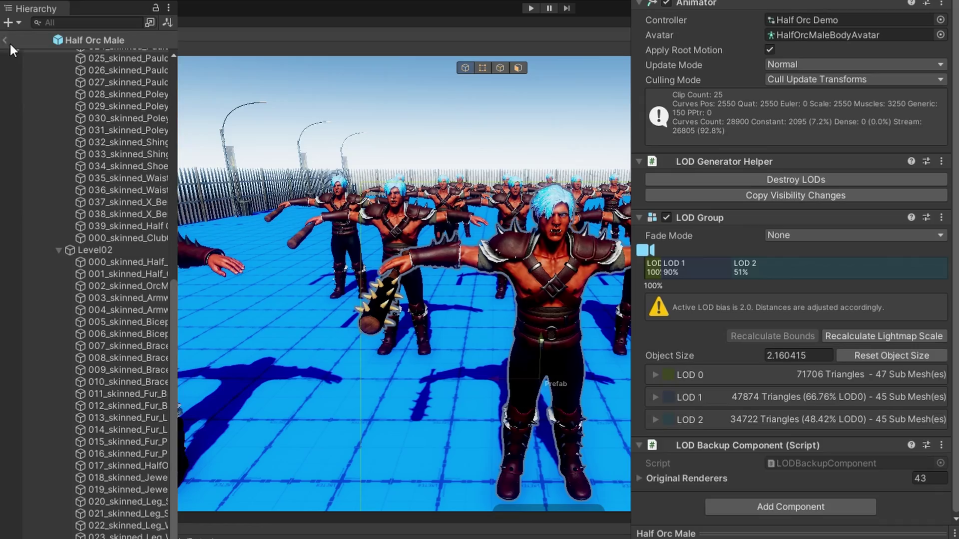
- Return to the scene, maximize the Scene view, and zoom to watch the orcs switch LOD levels
{"action": "left_click", "coordinate": [7, 40]}
{"action": "scroll", "coordinate": [408, 261], "scroll_direction": "down", "scroll_amount": 10}
{"action": "key", "text": "shift+space"}
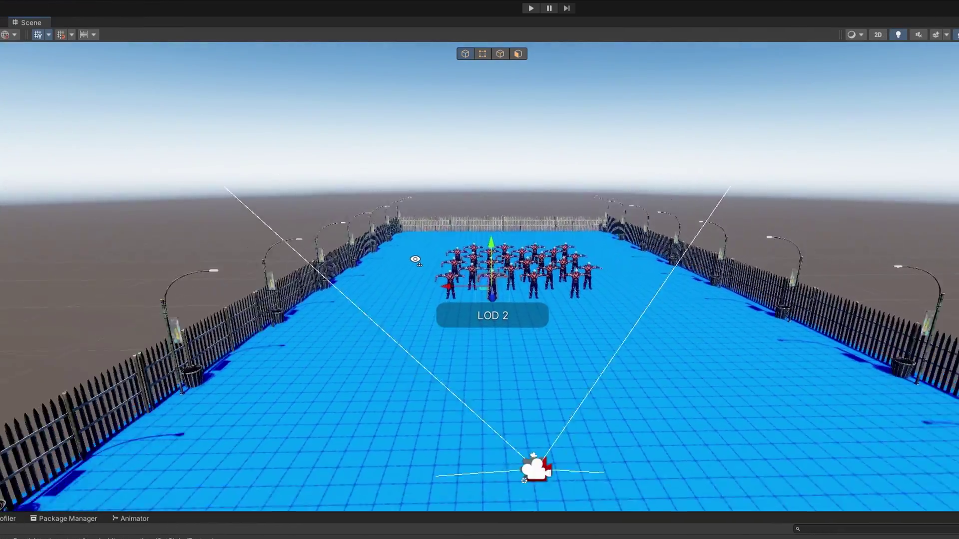
{"action": "scroll", "coordinate": [415, 260], "scroll_direction": "down", "scroll_amount": 2}
{"action": "scroll", "coordinate": [409, 259], "scroll_direction": "up", "scroll_amount": 10}
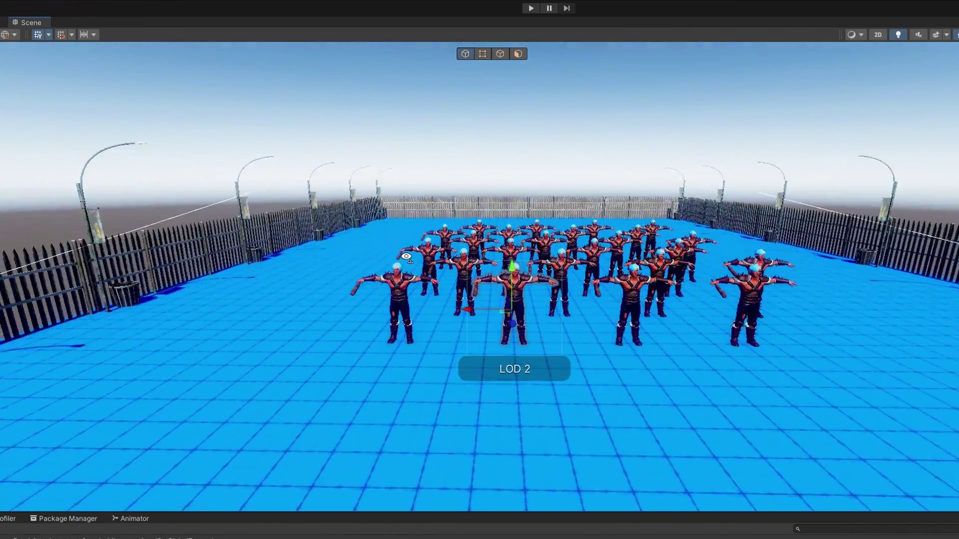
{"action": "scroll", "coordinate": [407, 259], "scroll_direction": "up", "scroll_amount": 10}
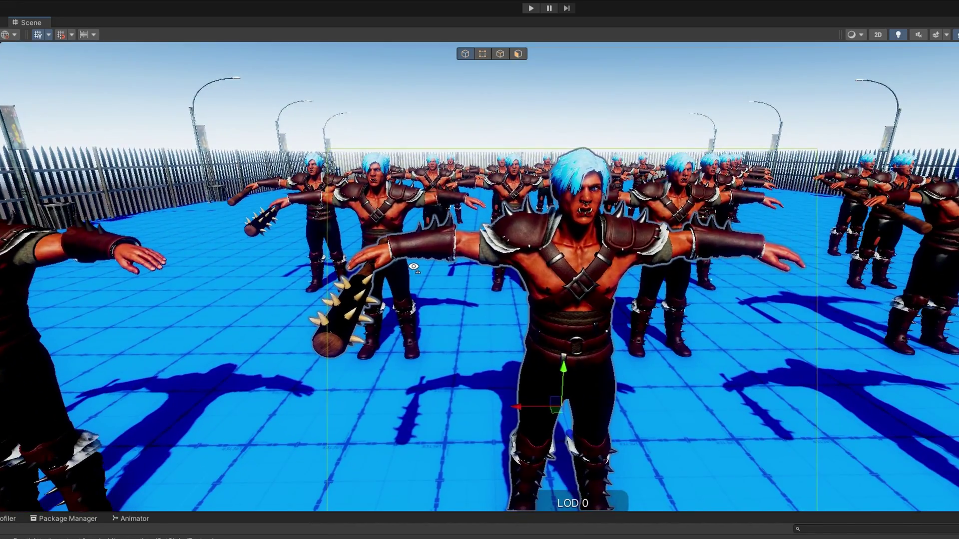
{"action": "key", "text": "d"}
{"action": "right_click_drag", "start_coordinate": [413, 267], "coordinate": [415, 269]}
{"action": "key", "text": "s"}
{"action": "key", "text": "s"}
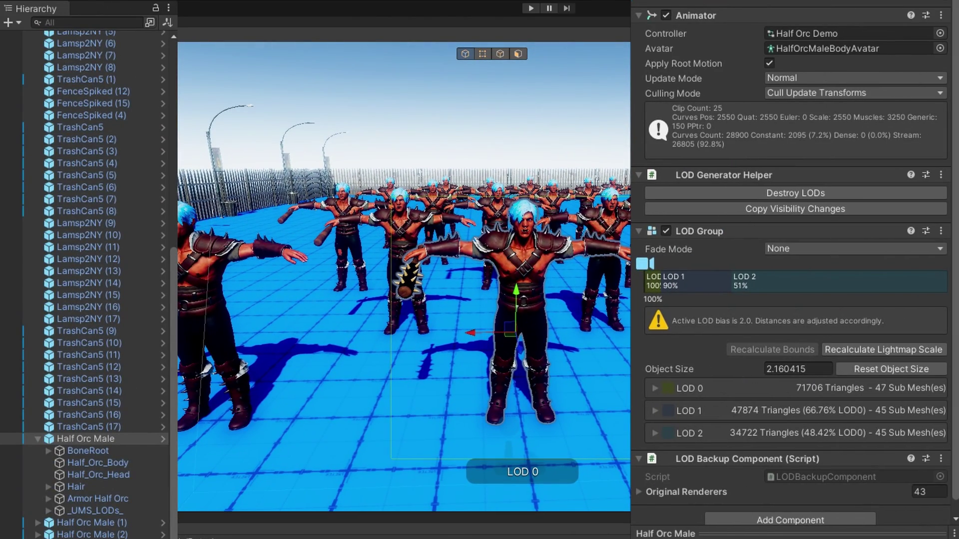
- Try Destroy LODs on the scene instance, dismiss the error, and open the Half Orc Male prefab
{"action": "left_click", "coordinate": [825, 194]}
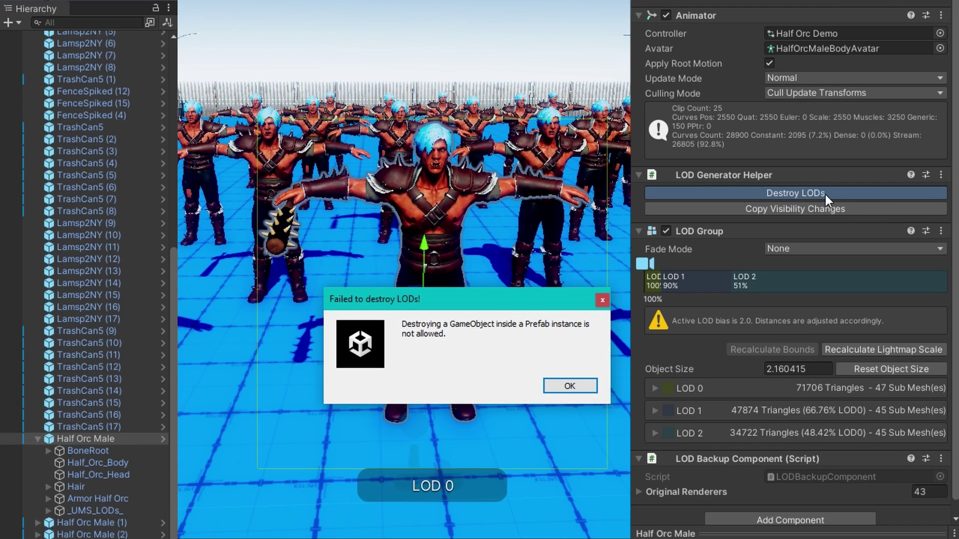
{"action": "left_click", "coordinate": [573, 383]}
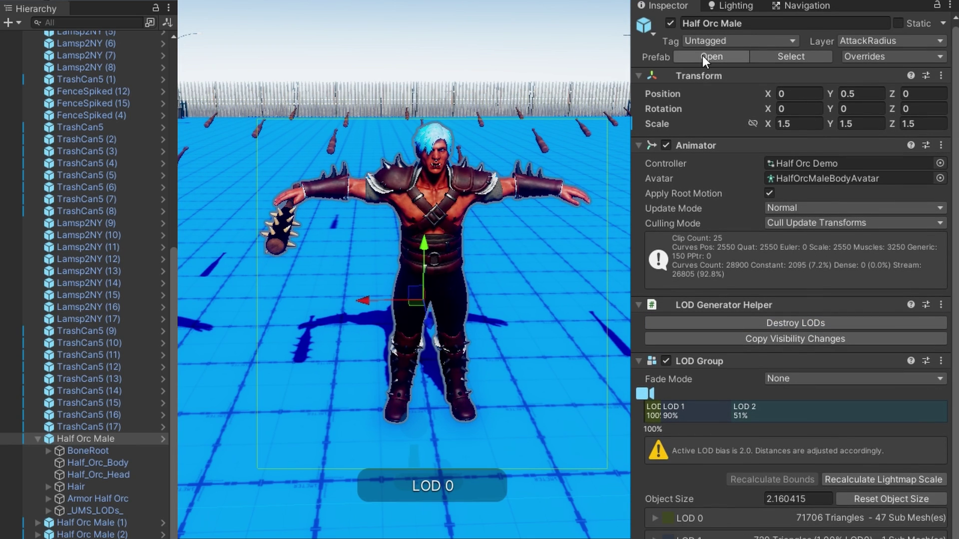
{"action": "left_click", "coordinate": [702, 55]}
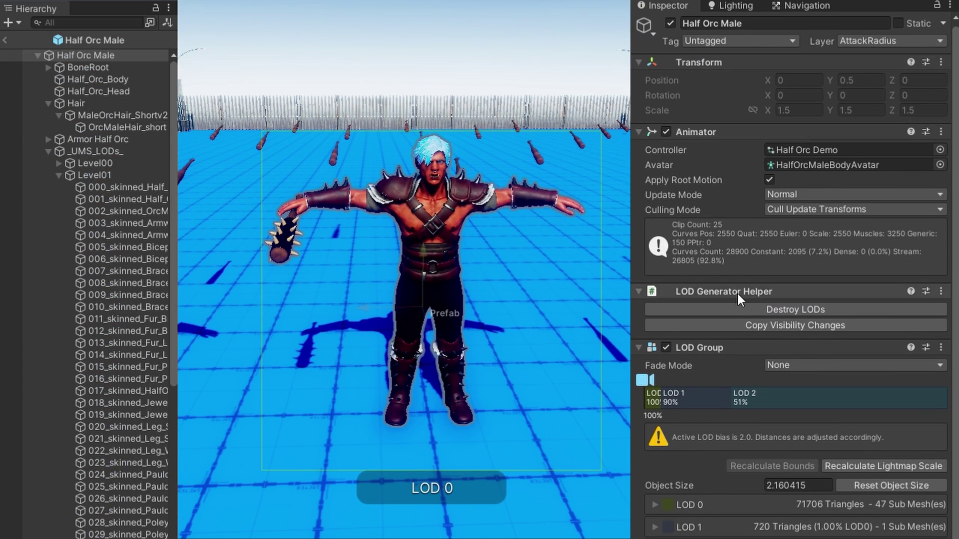
- Destroy the prefab's existing LODs and lower Level 1 and 2 transitions to 0.803 and 0.351
{"action": "left_click", "coordinate": [755, 306]}
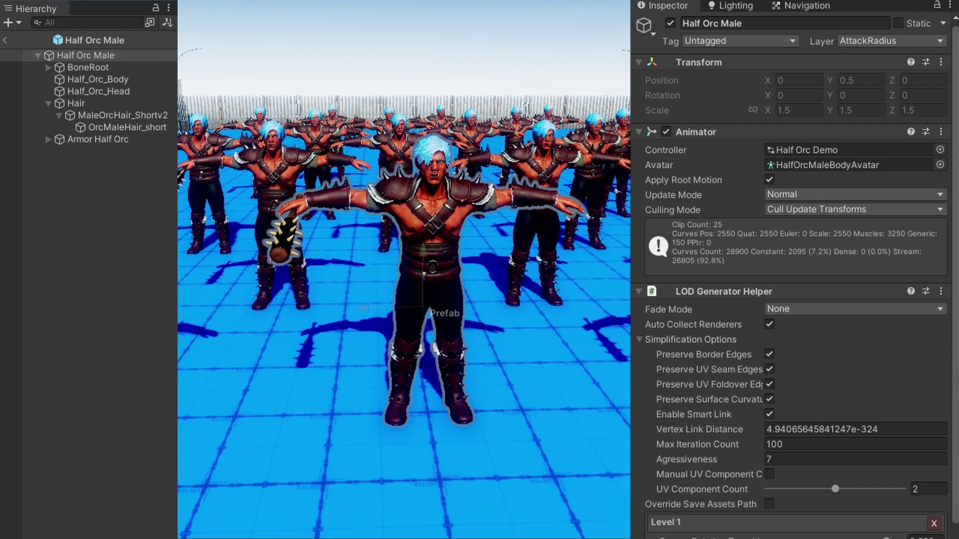
{"action": "scroll", "coordinate": [732, 378], "scroll_direction": "down", "scroll_amount": 3}
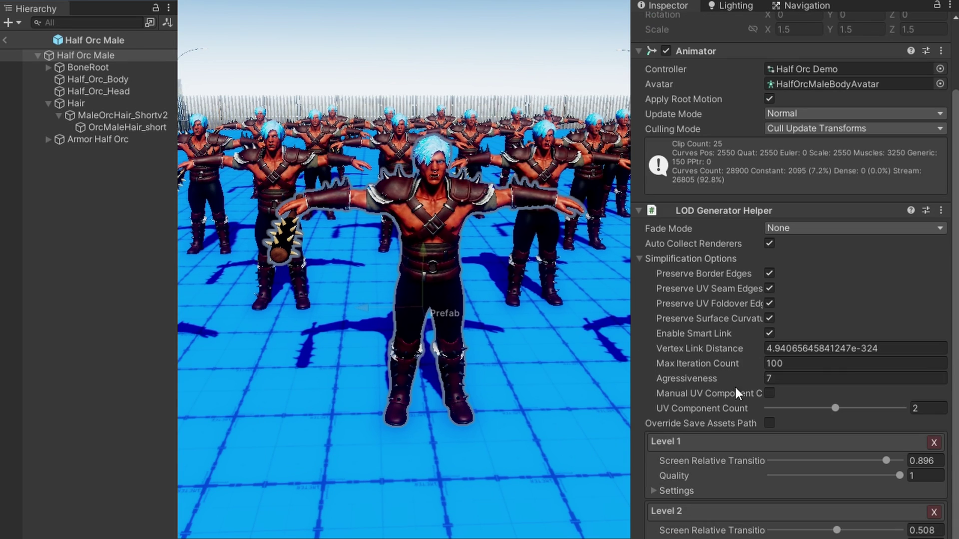
{"action": "left_click_drag", "start_coordinate": [887, 462], "coordinate": [875, 457]}
{"action": "left_click_drag", "start_coordinate": [837, 530], "coordinate": [817, 531]}
- Add a third LOD level with Shadow Casting Mode On, then generate the LODs
{"action": "scroll", "coordinate": [739, 489], "scroll_direction": "down", "scroll_amount": 4}
{"action": "left_click", "coordinate": [739, 489]}
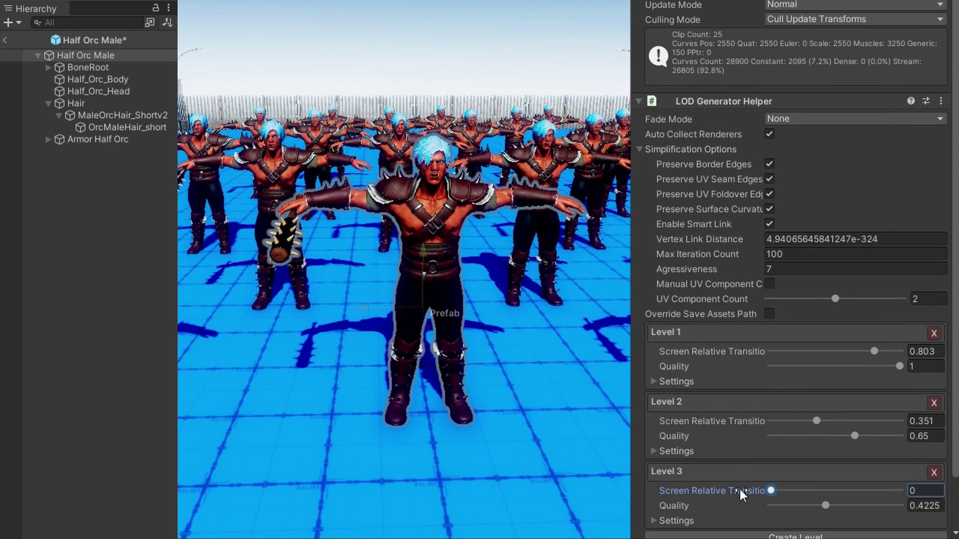
{"action": "scroll", "coordinate": [734, 470], "scroll_direction": "down", "scroll_amount": 2}
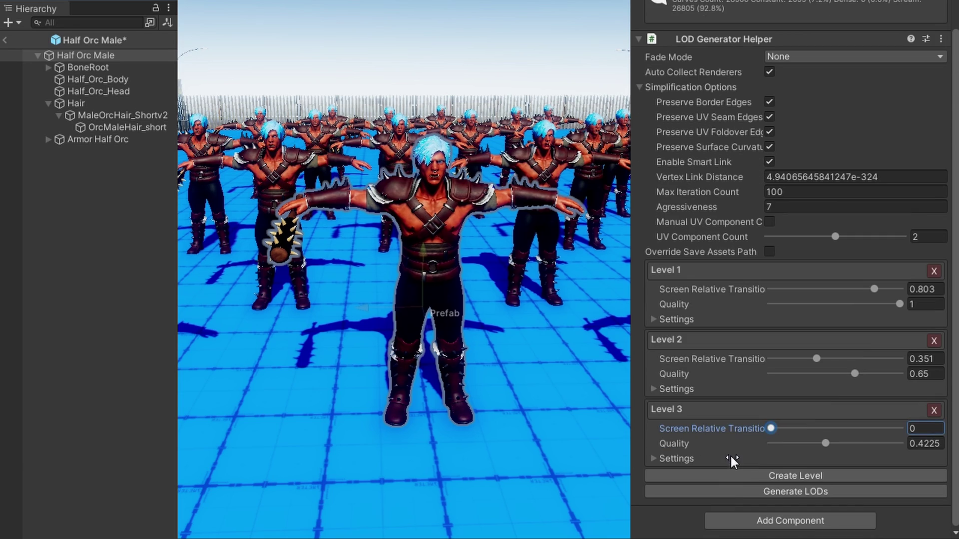
{"action": "left_click", "coordinate": [651, 458]}
{"action": "scroll", "coordinate": [819, 347], "scroll_direction": "down", "scroll_amount": 3}
{"action": "left_click", "coordinate": [660, 254]}
{"action": "scroll", "coordinate": [789, 325], "scroll_direction": "down", "scroll_amount": 2}
{"action": "left_click", "coordinate": [804, 383]}
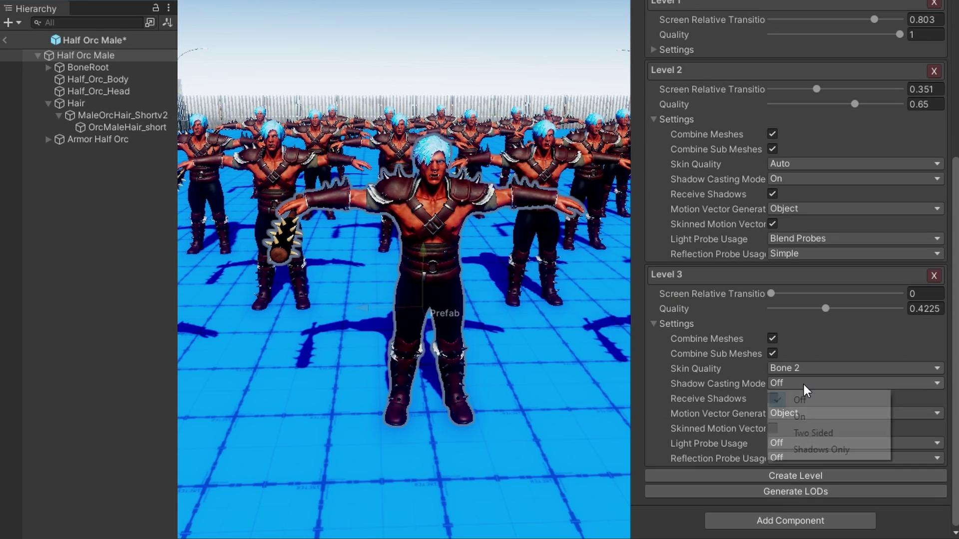
{"action": "left_click", "coordinate": [814, 416]}
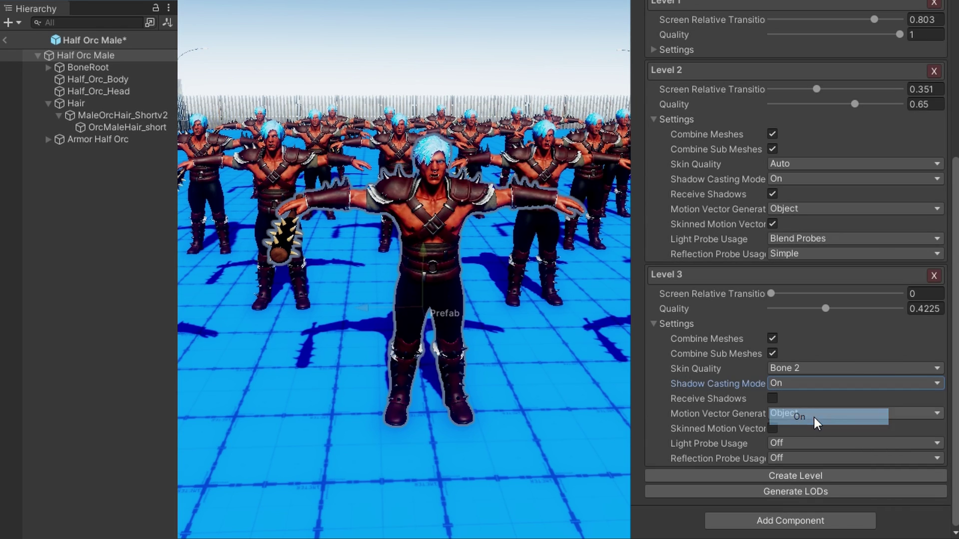
{"action": "left_click", "coordinate": [714, 488]}
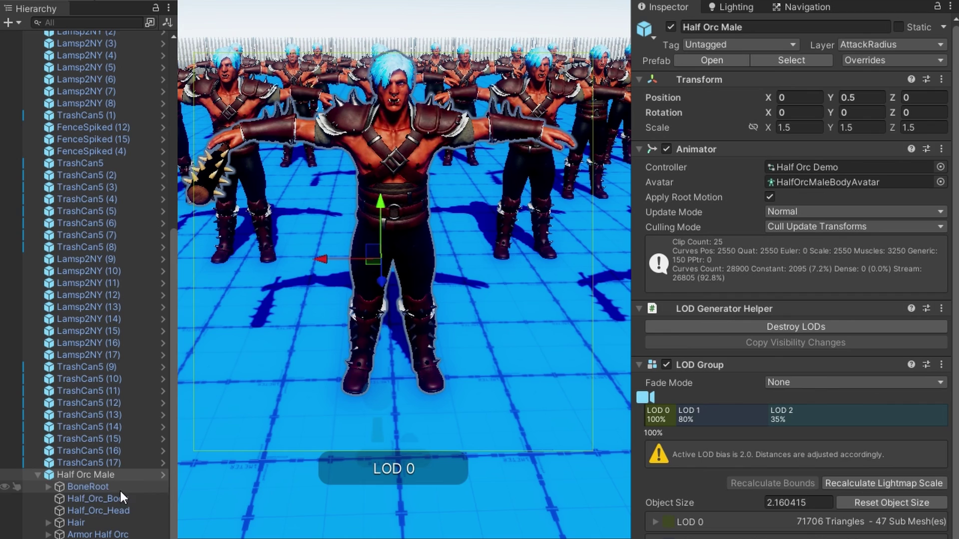
- Deactivate Half_Orc_Body, Half_Orc_Head, Hair and Armor Half Orc
{"action": "left_click", "coordinate": [100, 499]}
{"action": "left_click", "coordinate": [127, 510], "text": "shift"}
{"action": "left_click", "coordinate": [99, 534], "text": "shift"}
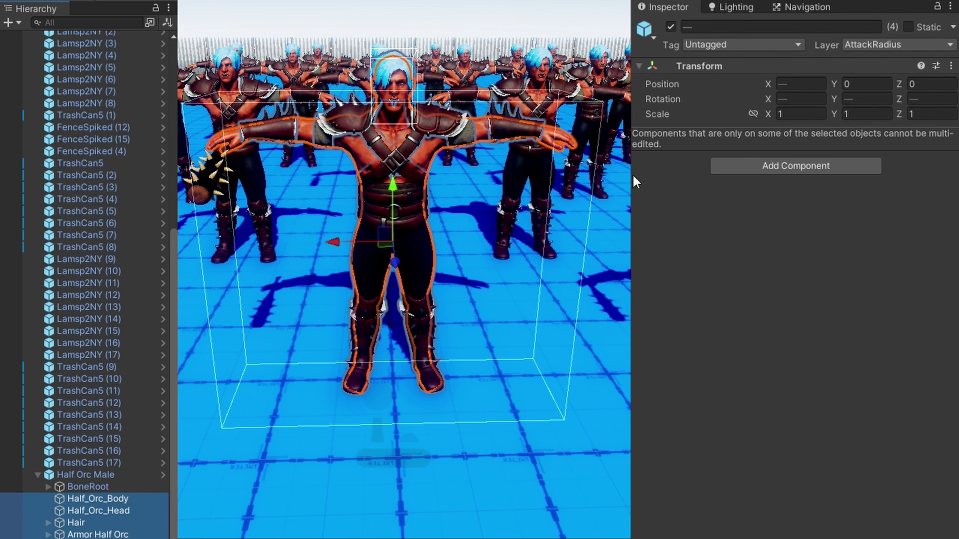
{"action": "left_click", "coordinate": [671, 27]}
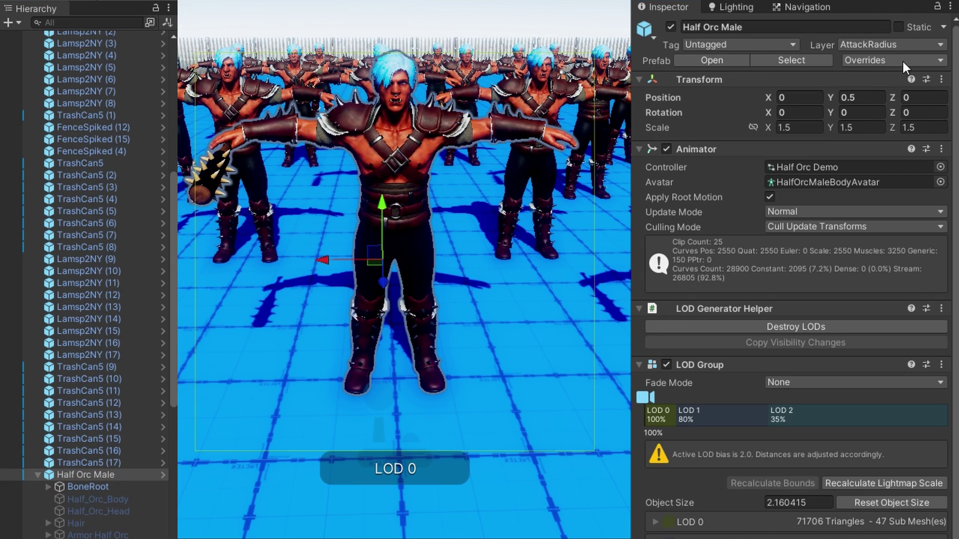
- Apply all overrides to the Half Orc Male prefab and enter Play mode
{"action": "left_click", "coordinate": [892, 60]}
{"action": "left_click", "coordinate": [903, 219]}
{"action": "left_click", "coordinate": [386, 2]}
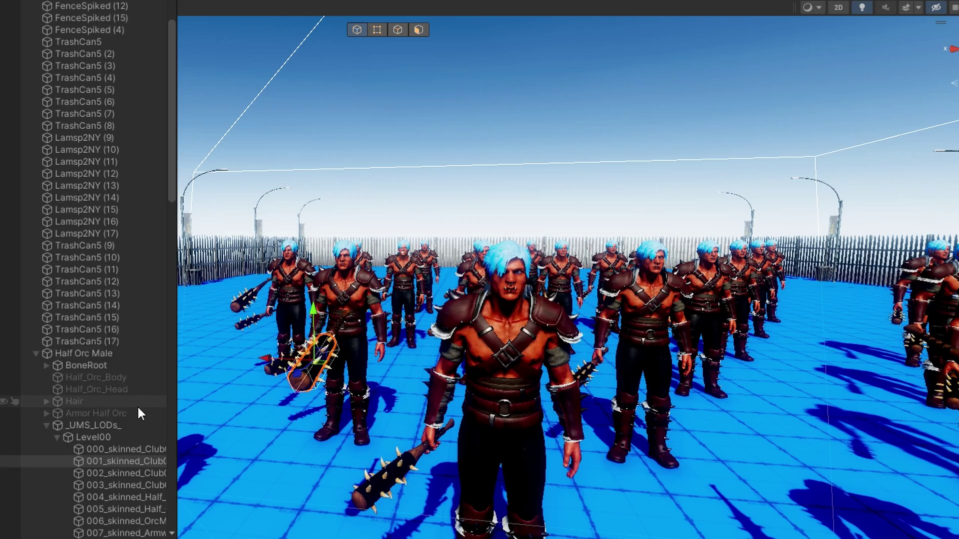
- Select the skinned Club meshes under Level00, then collapse Level00
{"action": "scroll", "coordinate": [139, 415], "scroll_direction": "down", "scroll_amount": 2}
{"action": "left_click", "coordinate": [151, 402]}
{"action": "left_click", "coordinate": [148, 413]}
{"action": "left_click", "coordinate": [149, 404]}
{"action": "left_click", "coordinate": [150, 415]}
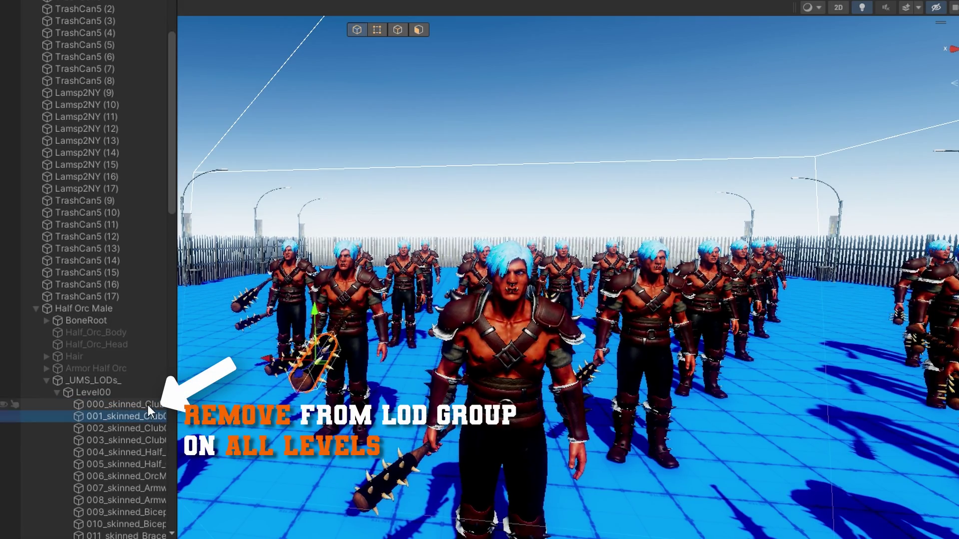
{"action": "left_click", "coordinate": [140, 403]}
{"action": "left_click", "coordinate": [124, 392]}
{"action": "key", "text": "Left"}
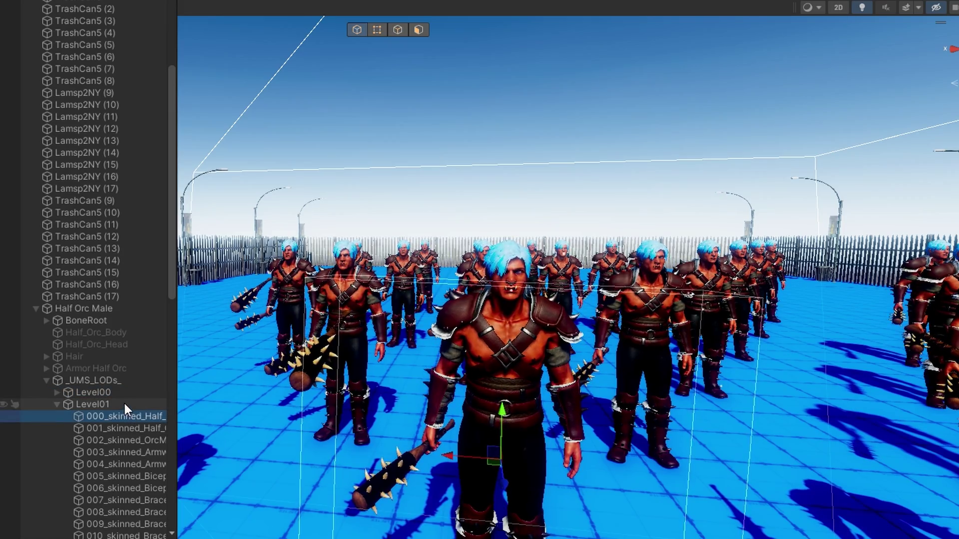
- Select the original Club object and toggle its active checkbox off and back on
{"action": "left_click", "coordinate": [112, 312]}
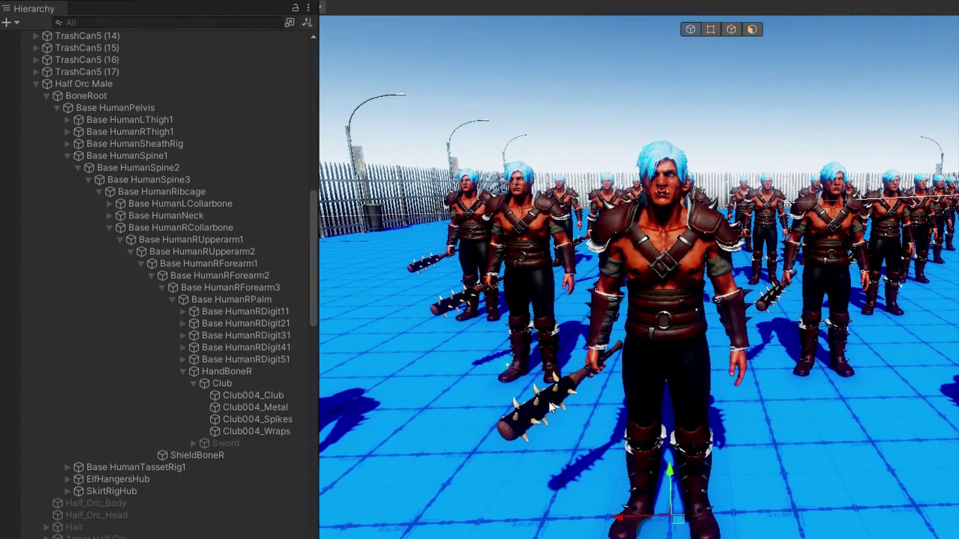
{"action": "left_click", "coordinate": [550, 407]}
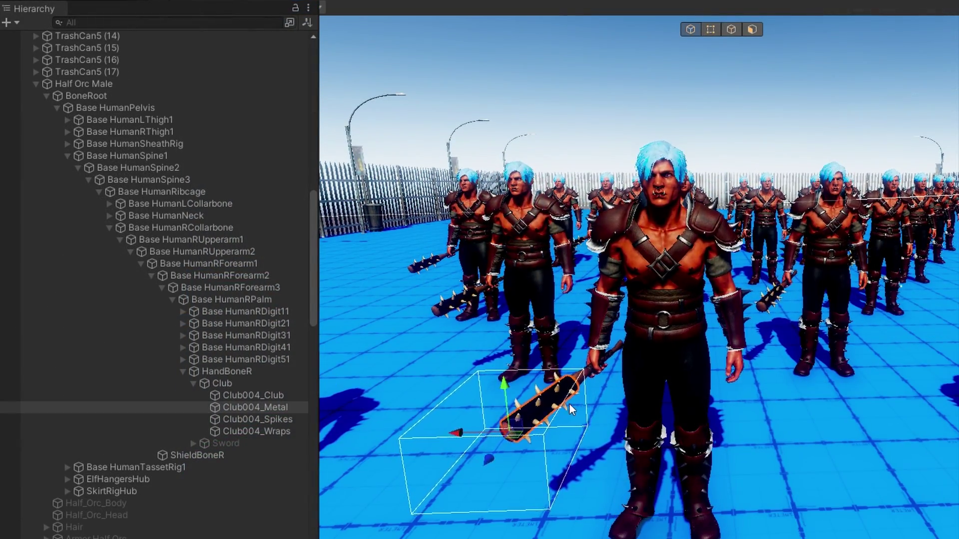
{"action": "left_click", "coordinate": [252, 385]}
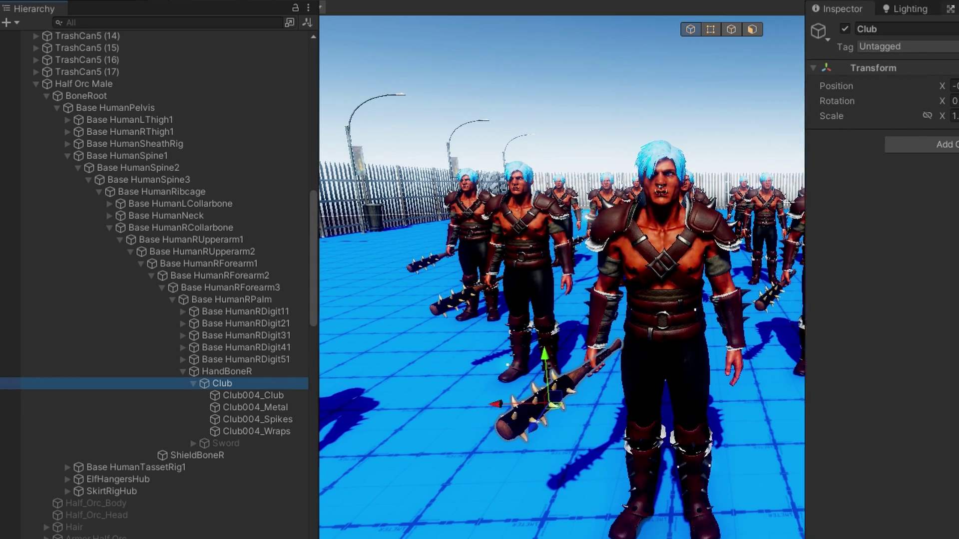
{"action": "left_click", "coordinate": [788, 28]}
{"action": "left_click", "coordinate": [788, 28]}
{"action": "left_click", "coordinate": [789, 28]}
{"action": "left_click", "coordinate": [789, 29]}
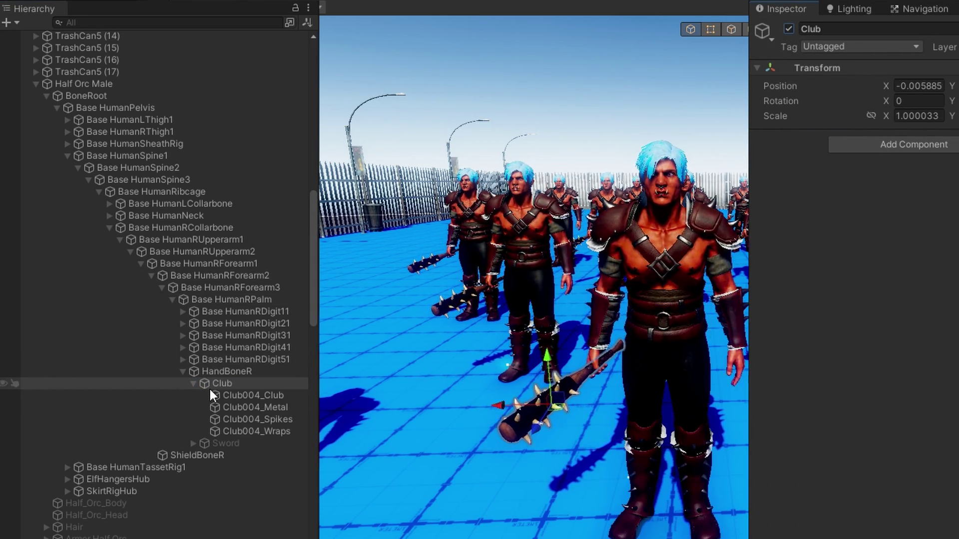
- Collapse Level00 to show Level01's meshes and inspect the combined Half Orc mesh
{"action": "scroll", "coordinate": [230, 375], "scroll_direction": "down", "scroll_amount": 4}
{"action": "scroll", "coordinate": [247, 361], "scroll_direction": "down", "scroll_amount": 5}
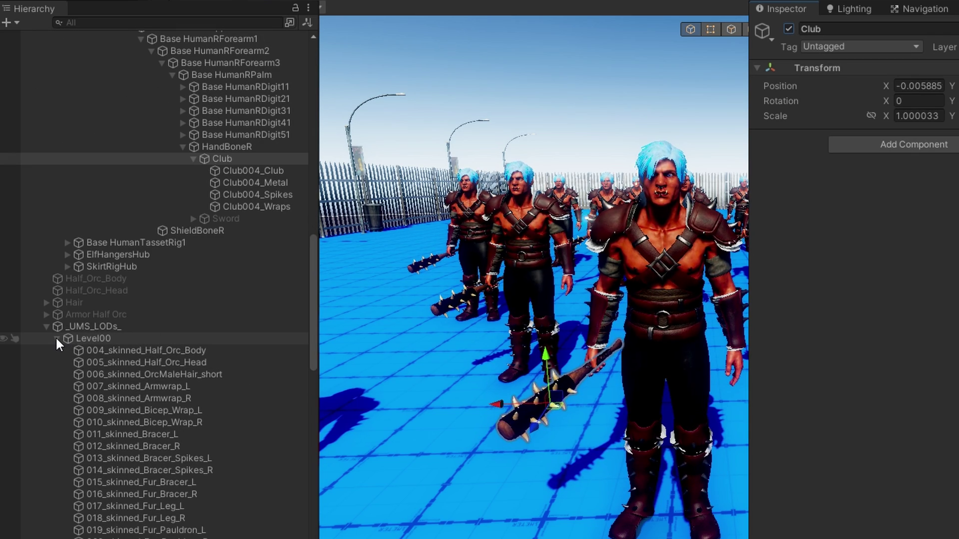
{"action": "left_click", "coordinate": [56, 338]}
{"action": "scroll", "coordinate": [190, 399], "scroll_direction": "down", "scroll_amount": 10}
{"action": "left_click", "coordinate": [549, 387]}
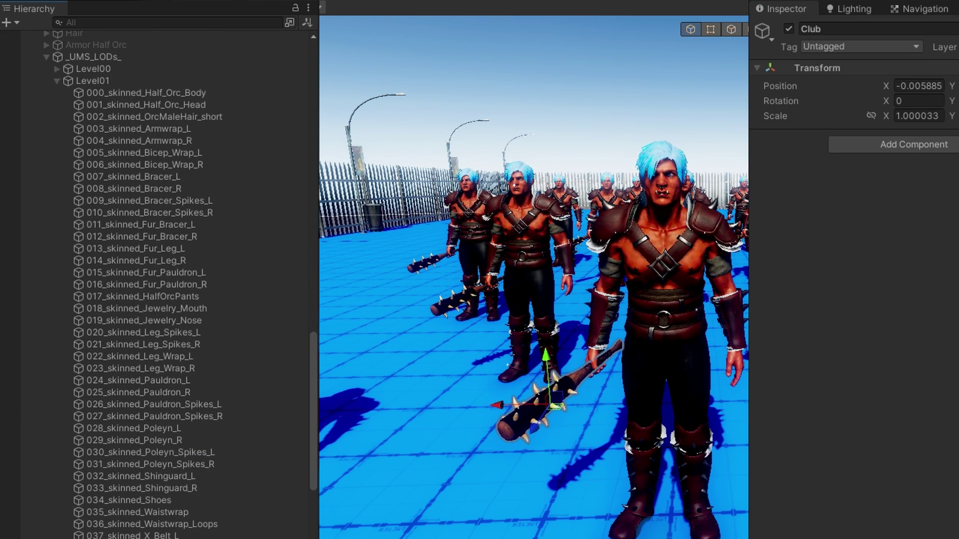
{"action": "left_click_drag", "start_coordinate": [749, 250], "coordinate": [635, 250]}
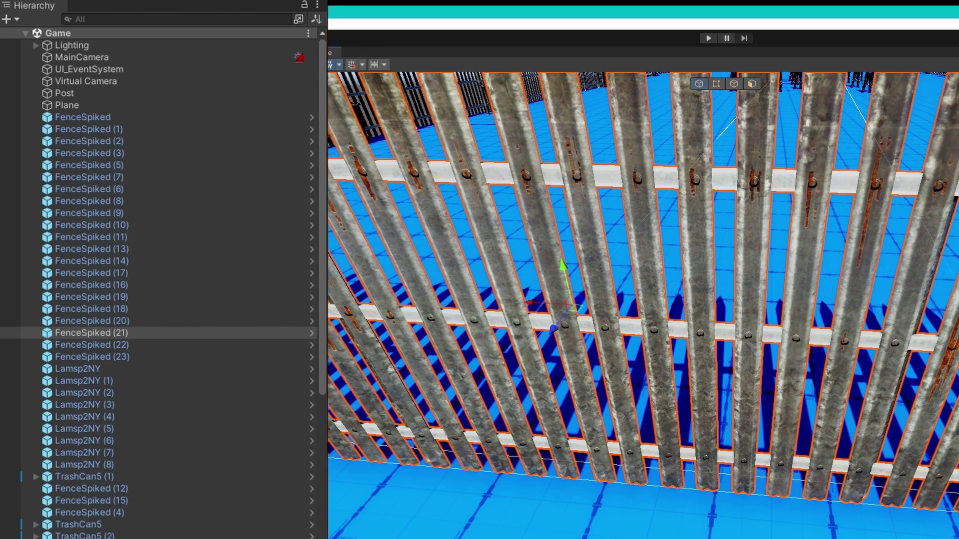
- Open the FenceSpiked prefab and add an LOD Generator Helper to it
{"action": "left_click", "coordinate": [311, 333]}
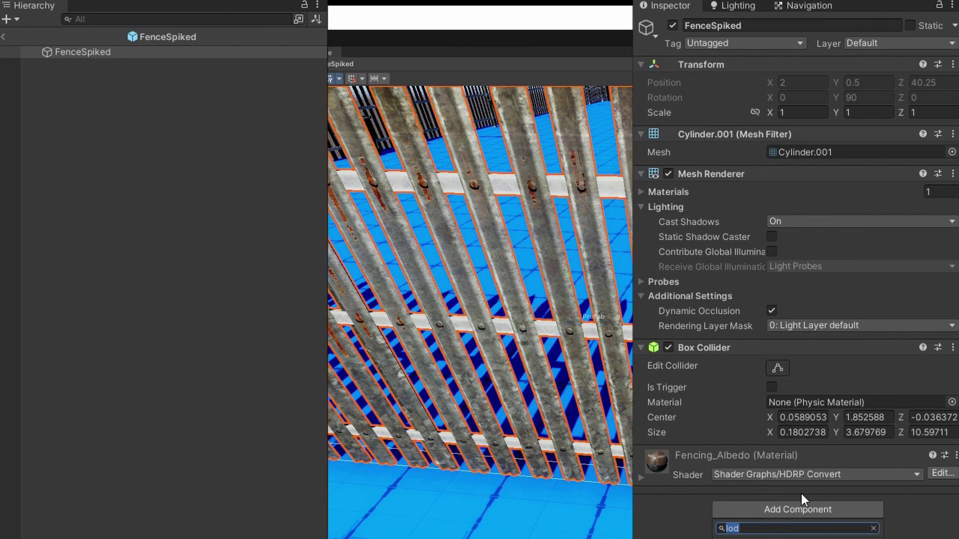
{"action": "key", "text": "Return"}
{"action": "scroll", "coordinate": [808, 483], "scroll_direction": "down", "scroll_amount": 10}
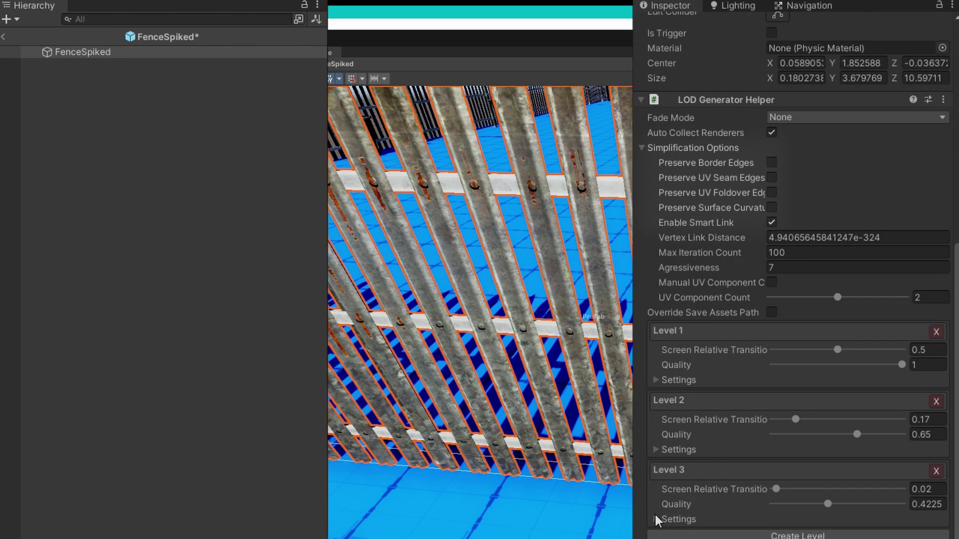
- Expand Level 3's settings and set its Shadow Casting Mode to On
{"action": "left_click", "coordinate": [656, 519]}
{"action": "scroll", "coordinate": [801, 518], "scroll_direction": "down", "scroll_amount": 3}
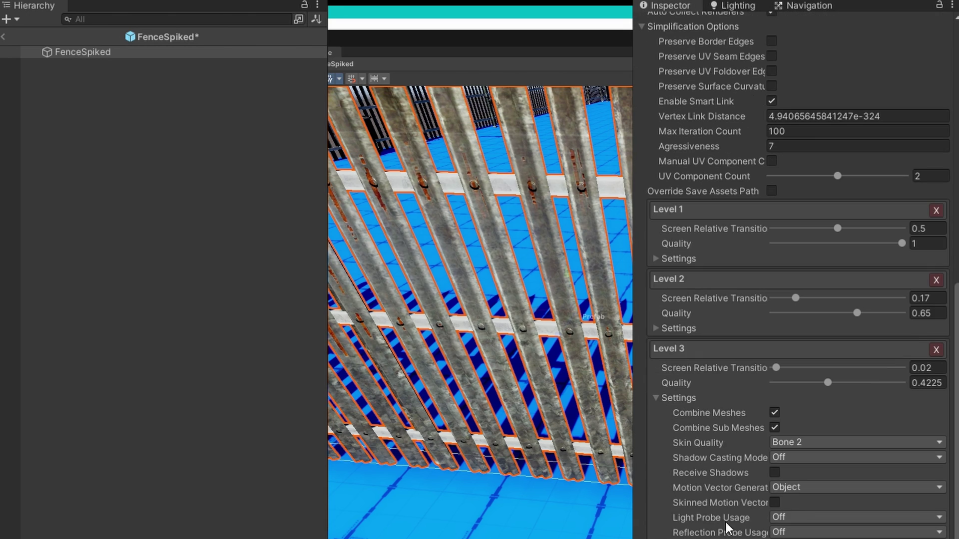
{"action": "left_click", "coordinate": [784, 458]}
{"action": "left_click", "coordinate": [783, 481]}
- Set the Level 1–3 screen transitions to 0.8, 0.3 and 0.001
{"action": "left_click", "coordinate": [928, 228]}
{"action": "type", "text": "0.8"}
{"action": "key", "text": "Tab"}
{"action": "type", "text": "0.3"}
{"action": "key", "text": "Tab"}
{"action": "type", "text": "0.001"}
{"action": "key", "text": "Tab"}
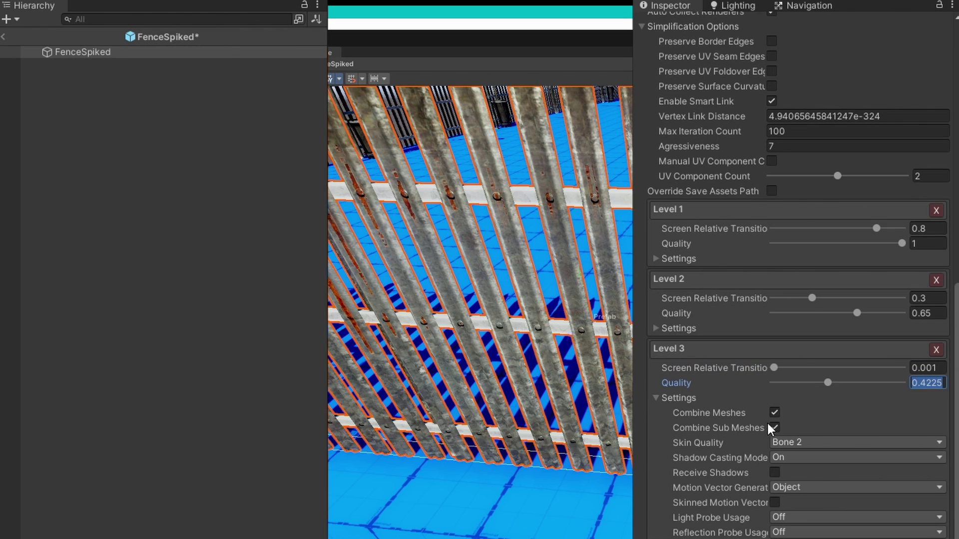
{"action": "scroll", "coordinate": [804, 449], "scroll_direction": "down", "scroll_amount": 4}
- Generate the fence LODs, save the FenceSpiked prefab, and expand its _UMS_LODs_ container
{"action": "left_click", "coordinate": [801, 454]}
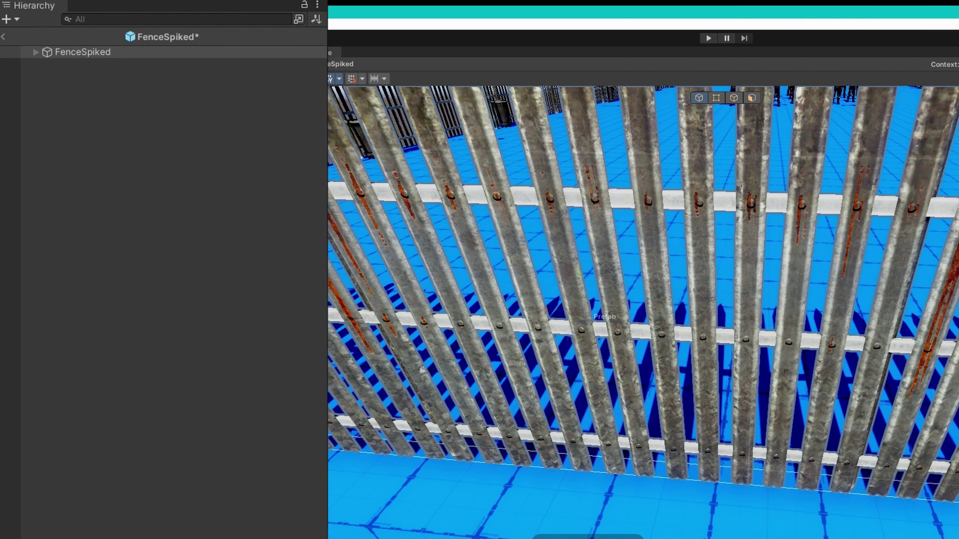
{"action": "key", "text": "ctrl+s"}
{"action": "left_click", "coordinate": [35, 52]}
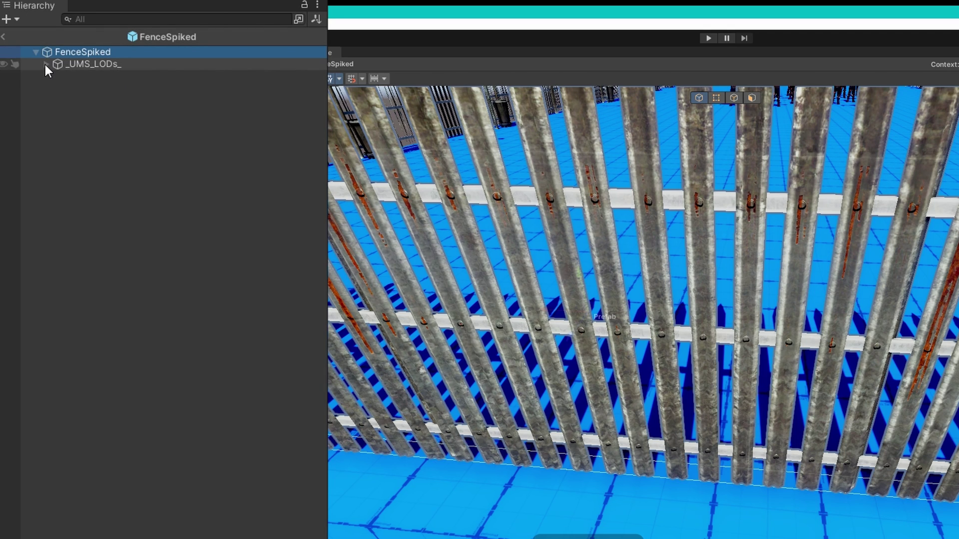
{"action": "left_click", "coordinate": [46, 64]}
- Inspect the Level00, Level01 and Level02 fence meshes (708, 460, 298 triangles)
{"action": "left_click", "coordinate": [67, 77]}
{"action": "key", "text": "Right"}
{"action": "left_click", "coordinate": [100, 88]}
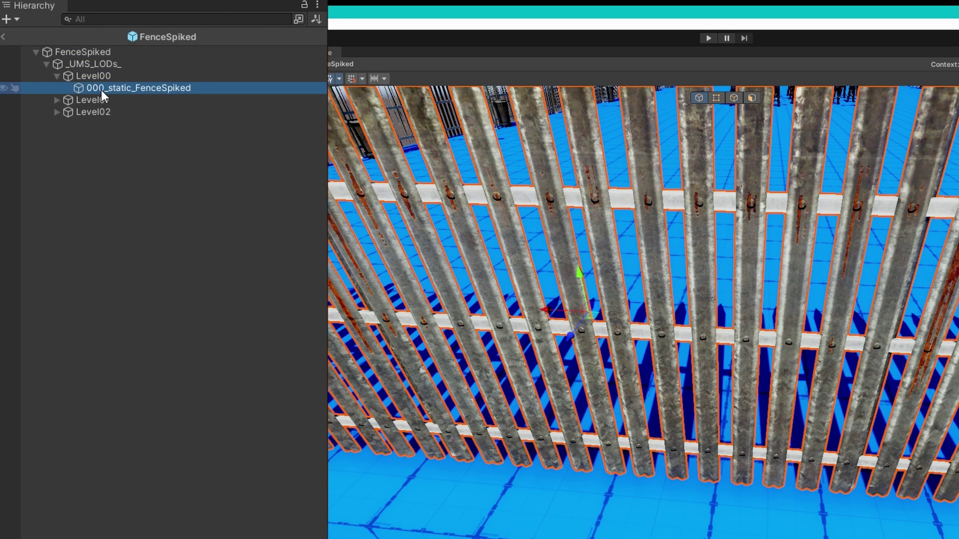
{"action": "left_click", "coordinate": [56, 100]}
{"action": "double_click", "coordinate": [96, 112]}
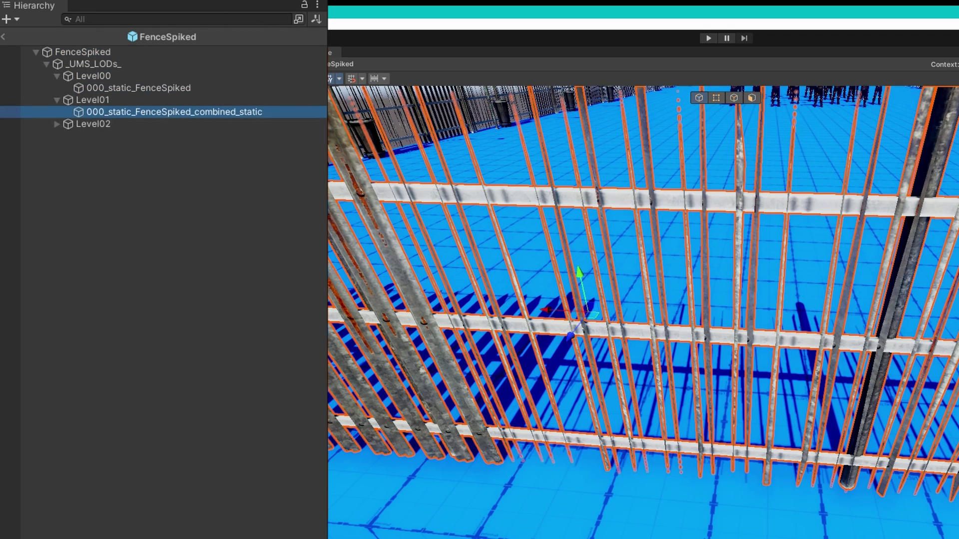
{"action": "right_click_drag", "start_coordinate": [351, 171], "coordinate": [464, 179]}
{"action": "left_click", "coordinate": [57, 124]}
{"action": "left_click", "coordinate": [97, 136]}
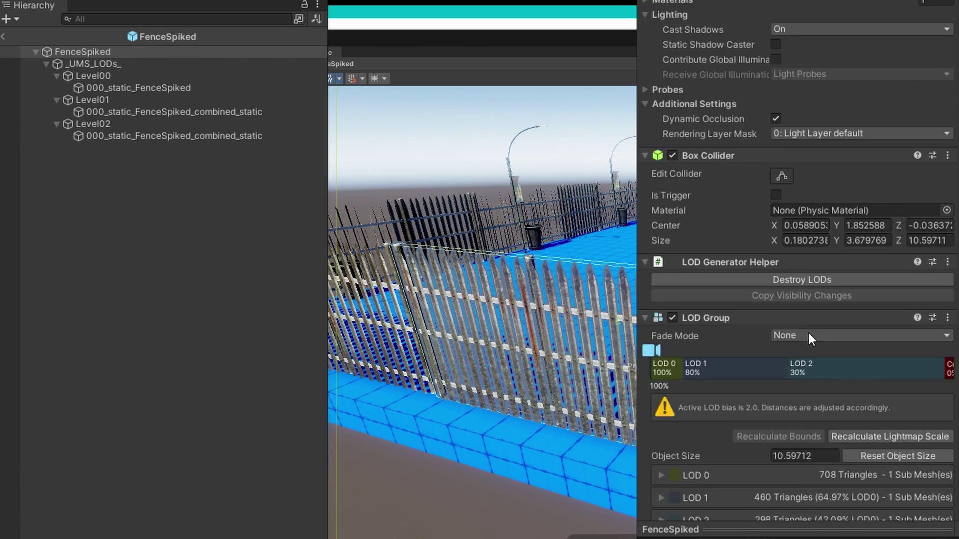
- Destroy the fence LODs and enable Preserve Border, UV Seam, UV Foldover and Surface Curvature
{"action": "scroll", "coordinate": [810, 339], "scroll_direction": "down", "scroll_amount": 4}
{"action": "left_click", "coordinate": [814, 128]}
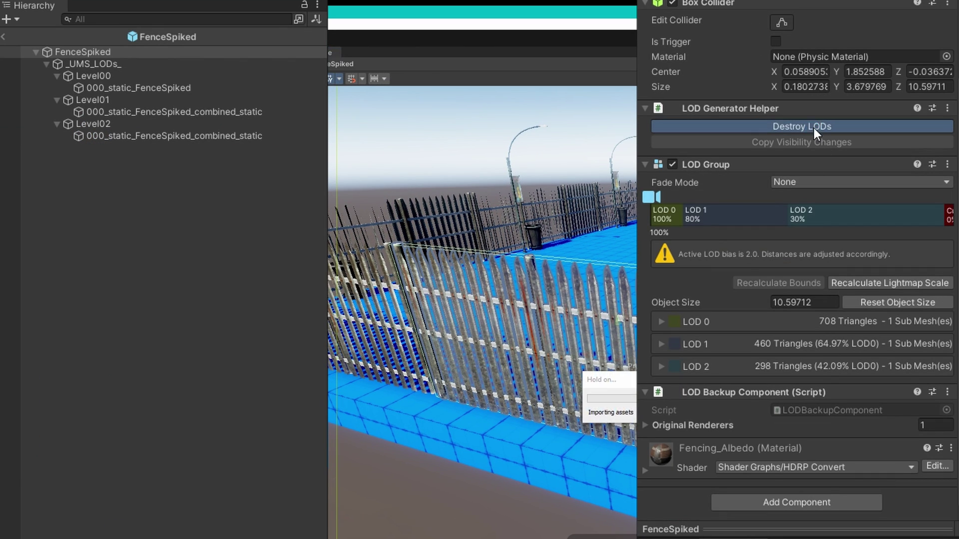
{"action": "left_click", "coordinate": [776, 171]}
{"action": "left_click", "coordinate": [776, 186]}
{"action": "left_click", "coordinate": [776, 201]}
{"action": "left_click", "coordinate": [775, 216]}
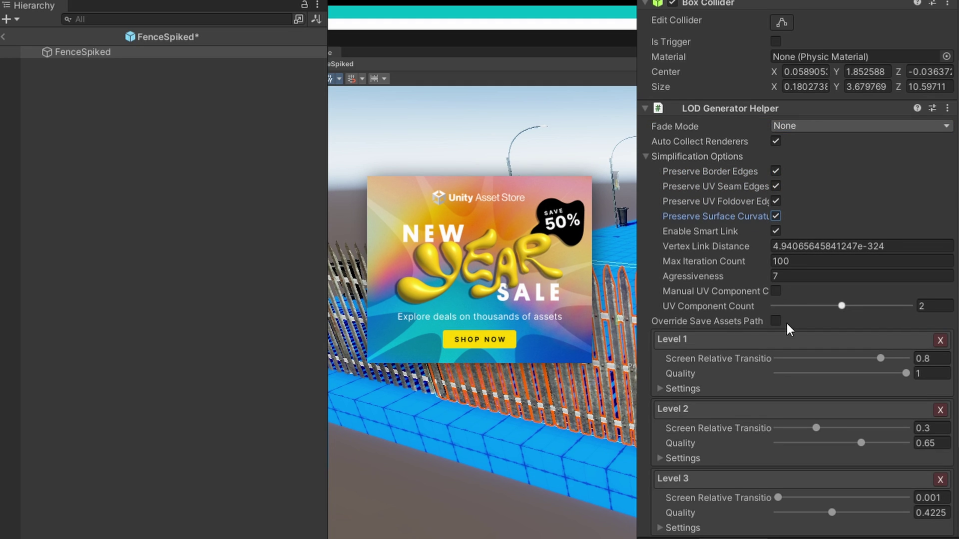
- Expand the Level 3 detailed settings
{"action": "scroll", "coordinate": [785, 328], "scroll_direction": "down", "scroll_amount": 4}
{"action": "left_click", "coordinate": [661, 409]}
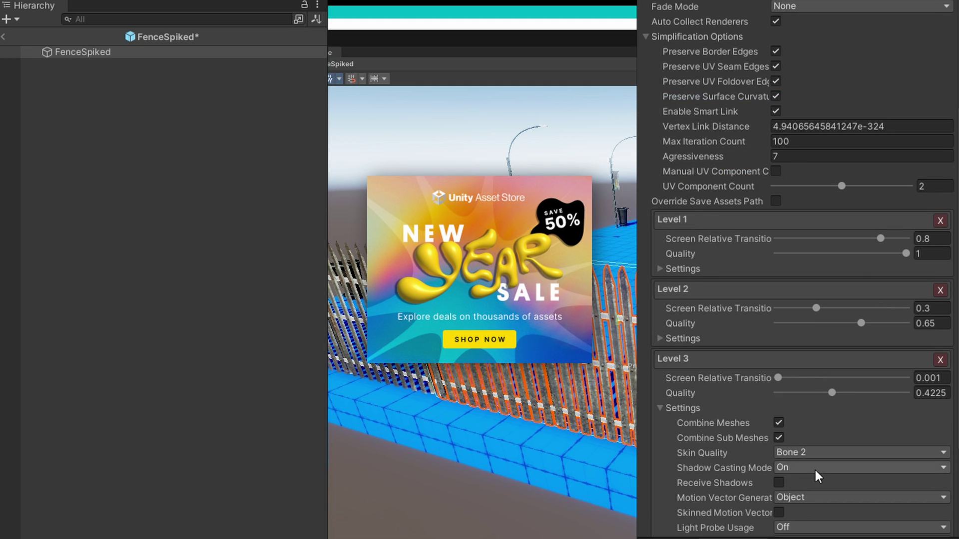
{"action": "scroll", "coordinate": [799, 414], "scroll_direction": "down", "scroll_amount": 5}
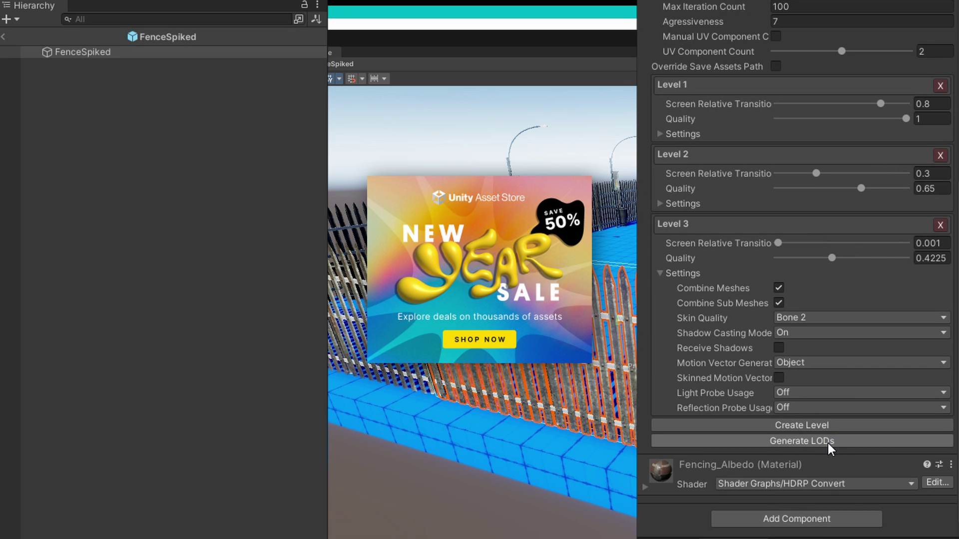
{"action": "left_click", "coordinate": [828, 442]}
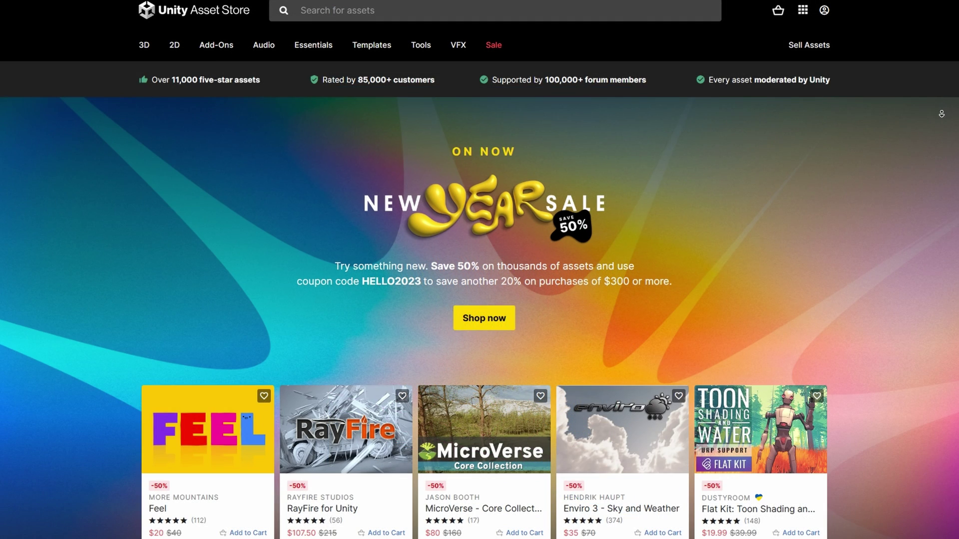
{"action": "scroll", "coordinate": [942, 133], "scroll_direction": "down", "scroll_amount": 2}
{"action": "scroll", "coordinate": [941, 133], "scroll_direction": "down", "scroll_amount": 2}
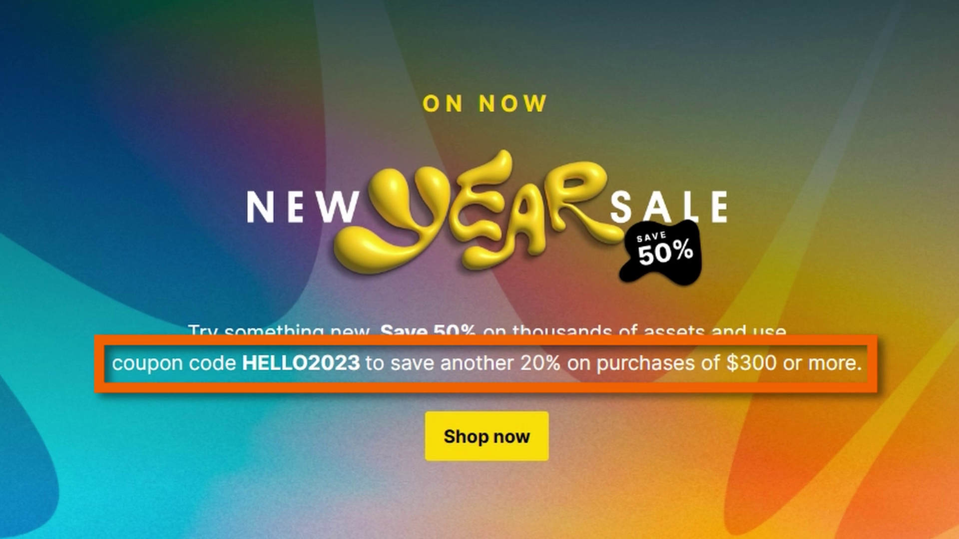
{"action": "scroll", "coordinate": [942, 135], "scroll_direction": "down", "scroll_amount": 10}
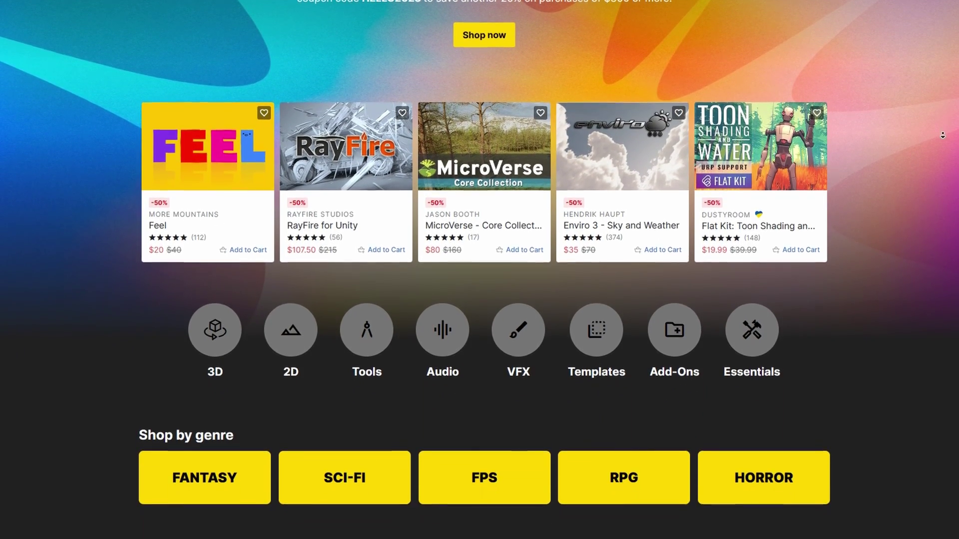
{"action": "scroll", "coordinate": [942, 135], "scroll_direction": "down", "scroll_amount": 6}
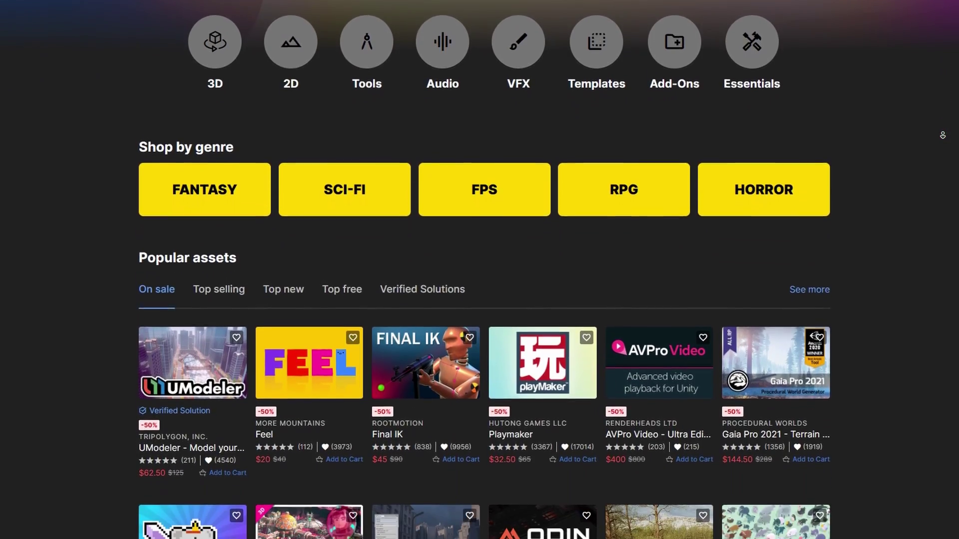
{"action": "scroll", "coordinate": [942, 135], "scroll_direction": "down", "scroll_amount": 6}
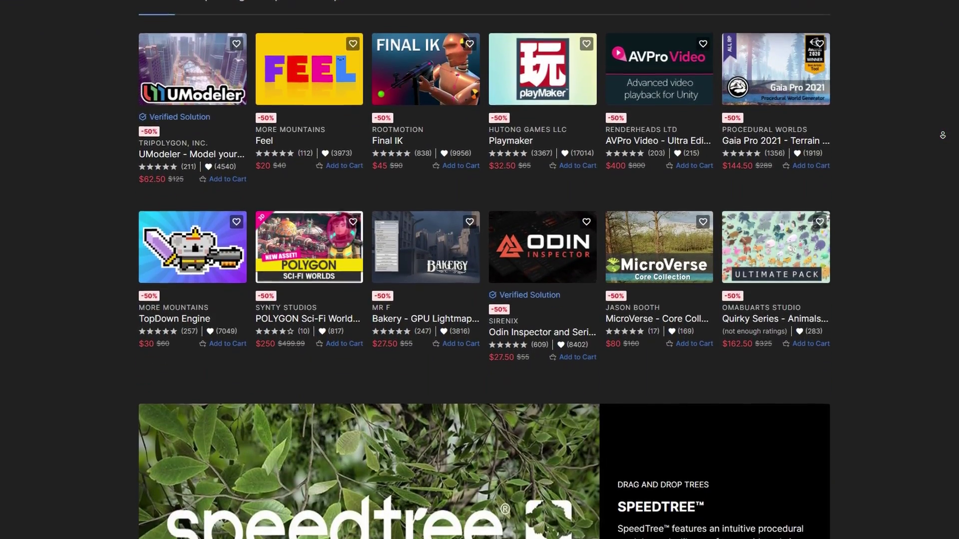
{"action": "scroll", "coordinate": [943, 135], "scroll_direction": "down", "scroll_amount": 5}
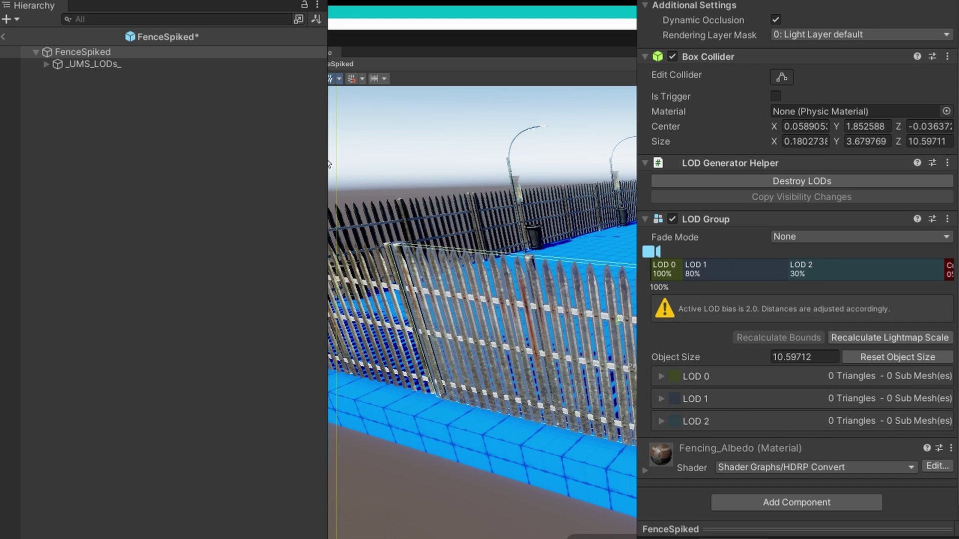
- Step through the fence's Level00–Level02 meshes to confirm each still has 708 triangles
{"action": "left_click", "coordinate": [143, 63]}
{"action": "key", "text": "Right"}
{"action": "key", "text": "Down"}
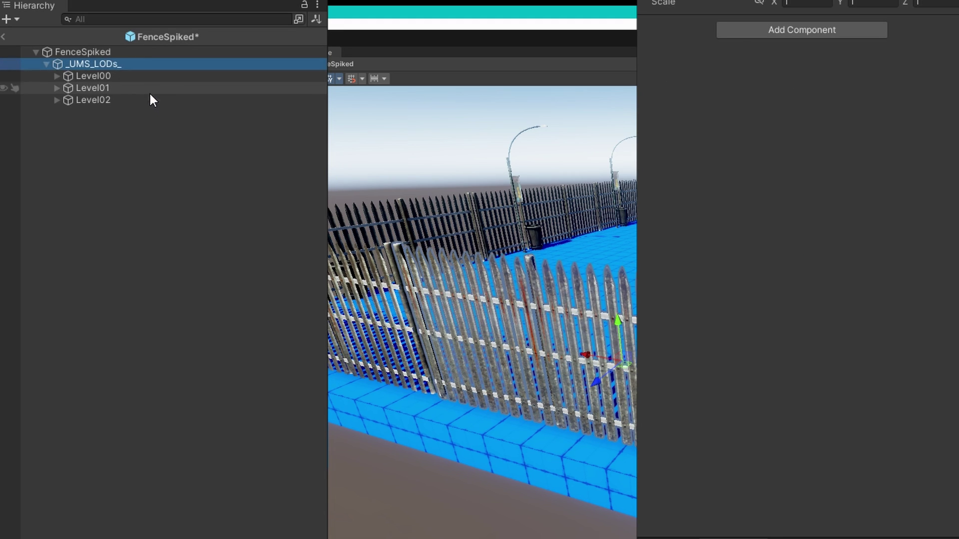
{"action": "key", "text": "Down"}
{"action": "key", "text": "Right"}
{"action": "key", "text": "Down"}
{"action": "key", "text": "Down"}
{"action": "key", "text": "Right"}
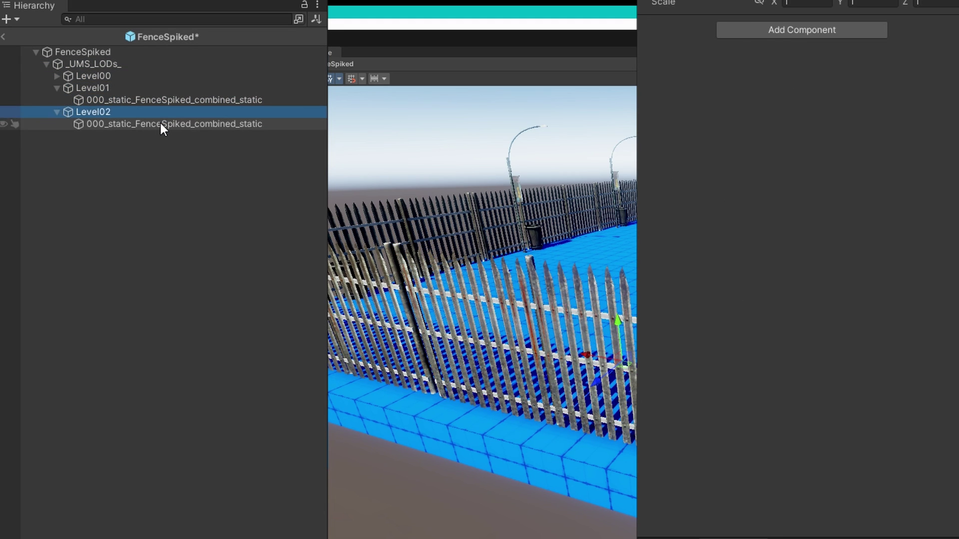
{"action": "key", "text": "Down"}
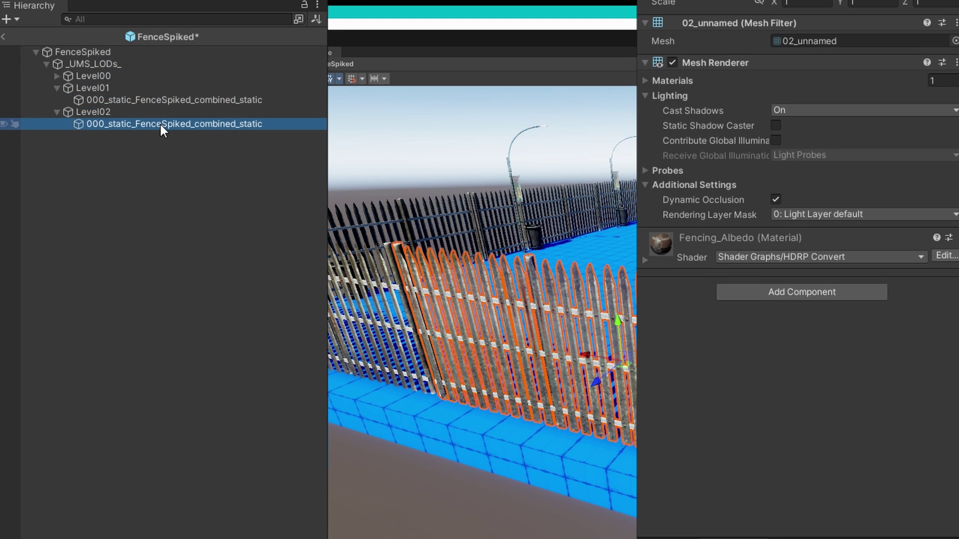
{"action": "left_click", "coordinate": [167, 100]}
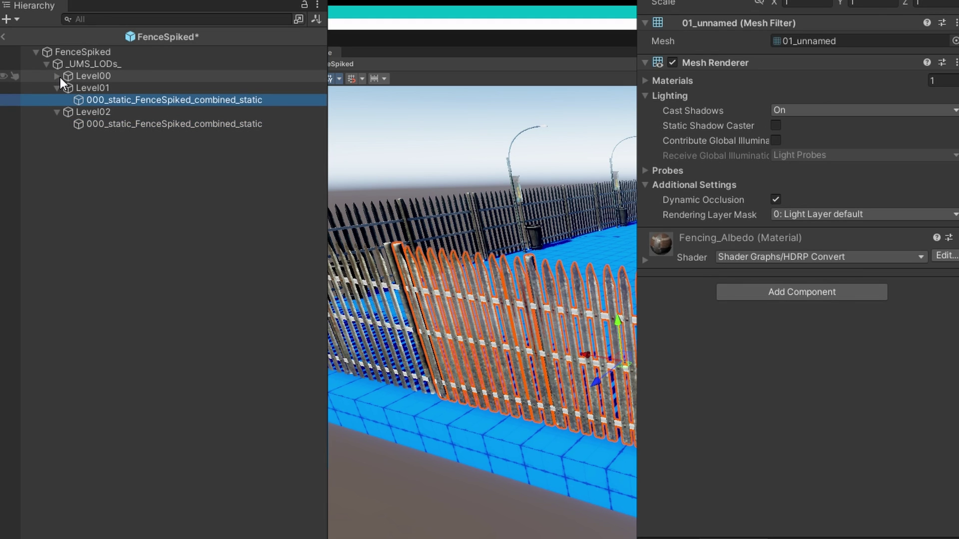
- Check the LOD Group in the Game scene, then reopen FenceSpiked and destroy its LODs
{"action": "left_click", "coordinate": [4, 36]}
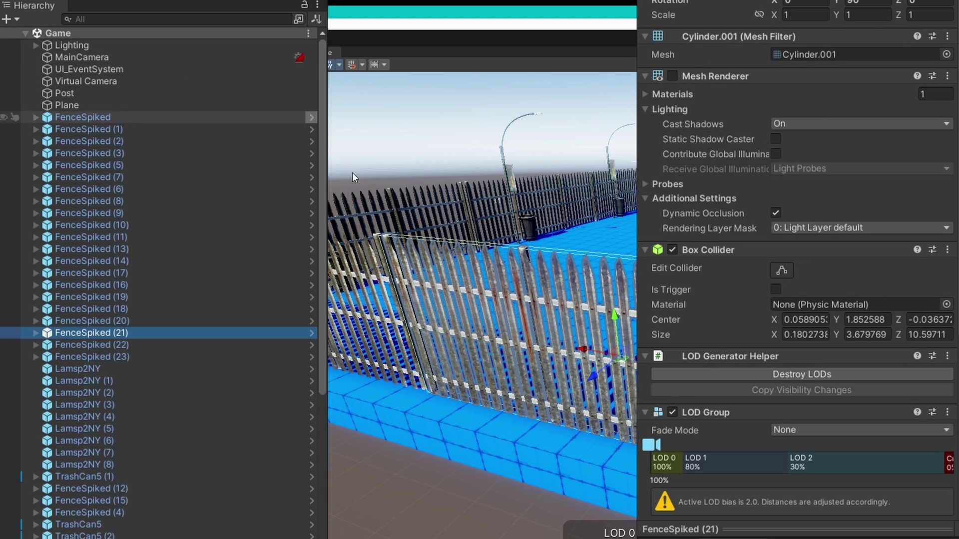
{"action": "scroll", "coordinate": [800, 324], "scroll_direction": "down", "scroll_amount": 5}
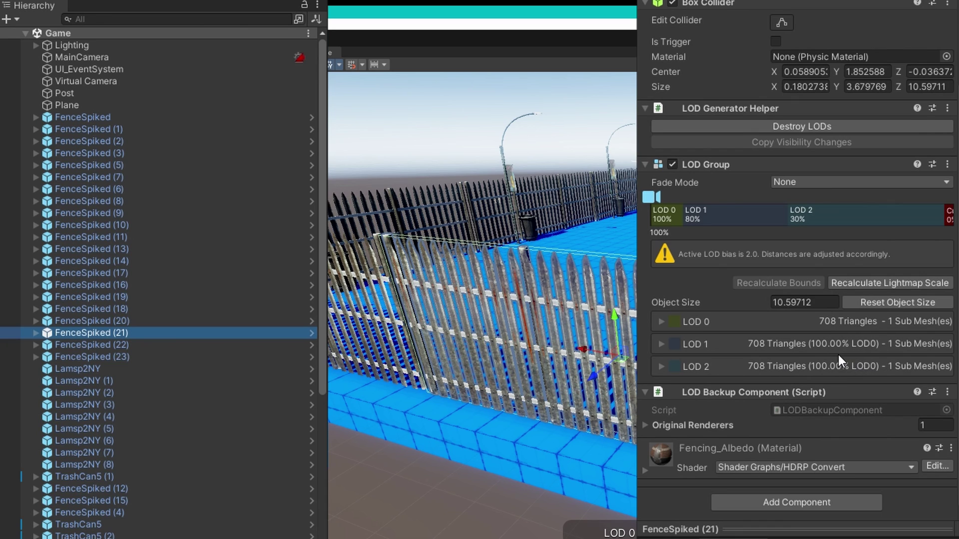
{"action": "scroll", "coordinate": [815, 337], "scroll_direction": "up", "scroll_amount": 8}
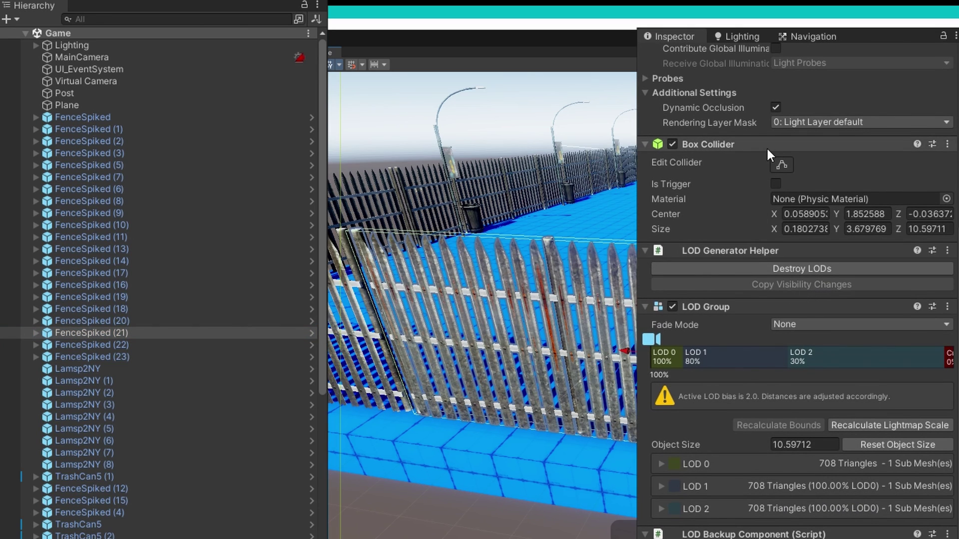
{"action": "left_click", "coordinate": [735, 89]}
{"action": "scroll", "coordinate": [864, 299], "scroll_direction": "down", "scroll_amount": 3}
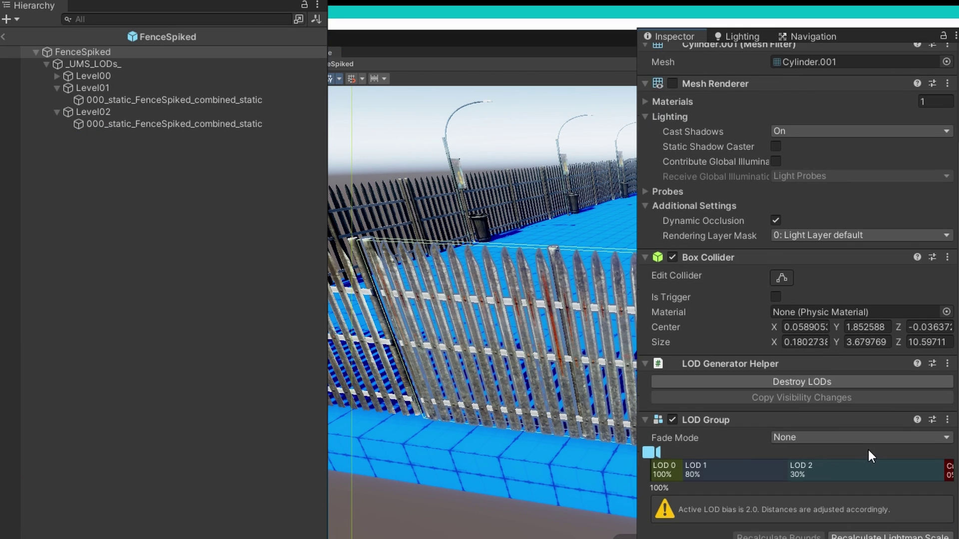
{"action": "left_click", "coordinate": [812, 381]}
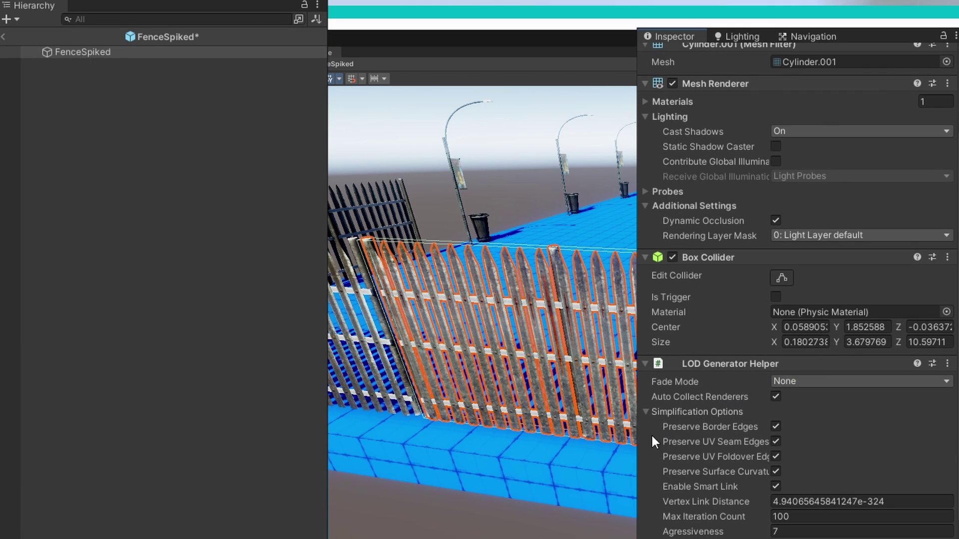
- Remove the LOD Generator Helper component from FenceSpiked through its context menu
{"action": "right_click", "coordinate": [730, 363]}
{"action": "left_click", "coordinate": [762, 391]}
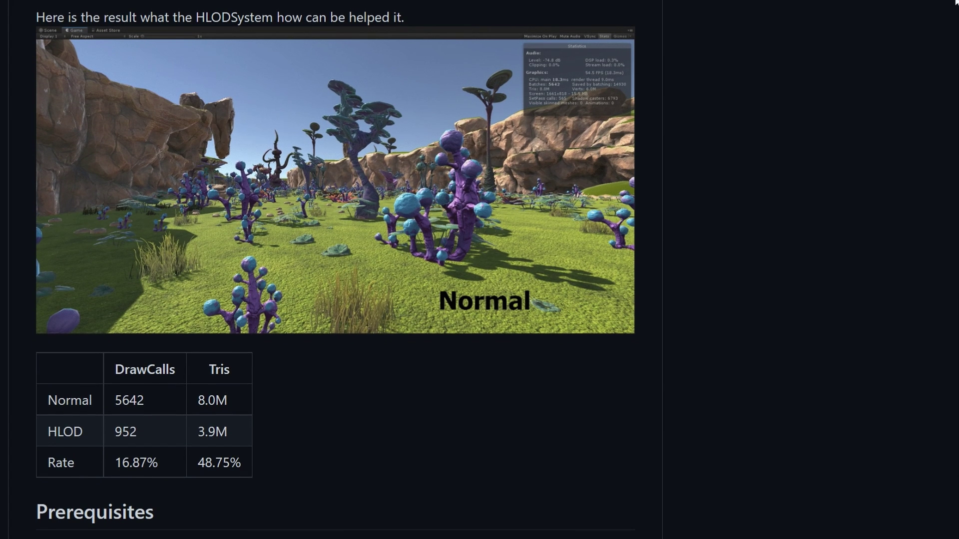
- Open compare.gif from the HLODSystem README and scroll to the Normal versus HLOD animation
{"action": "left_click", "coordinate": [583, 182]}
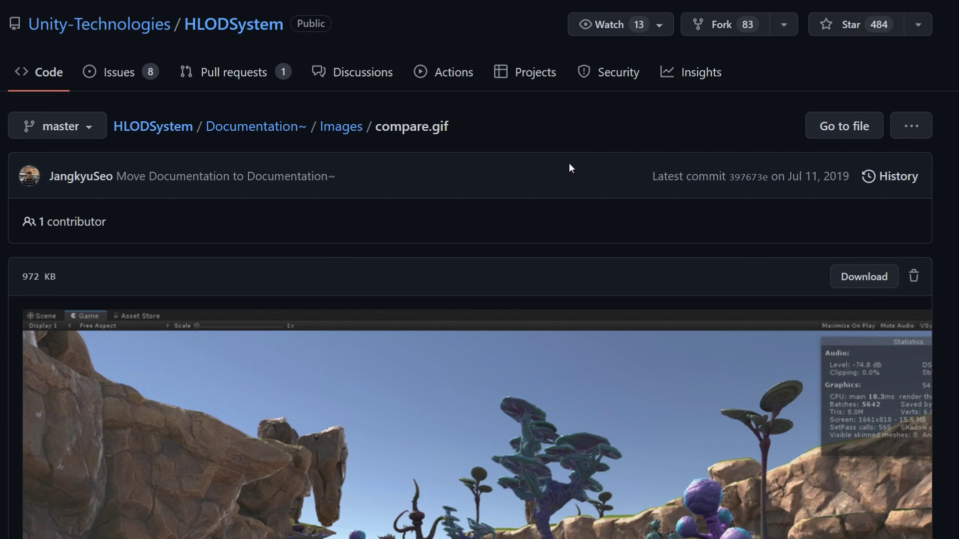
{"action": "scroll", "coordinate": [570, 169], "scroll_direction": "down", "scroll_amount": 4}
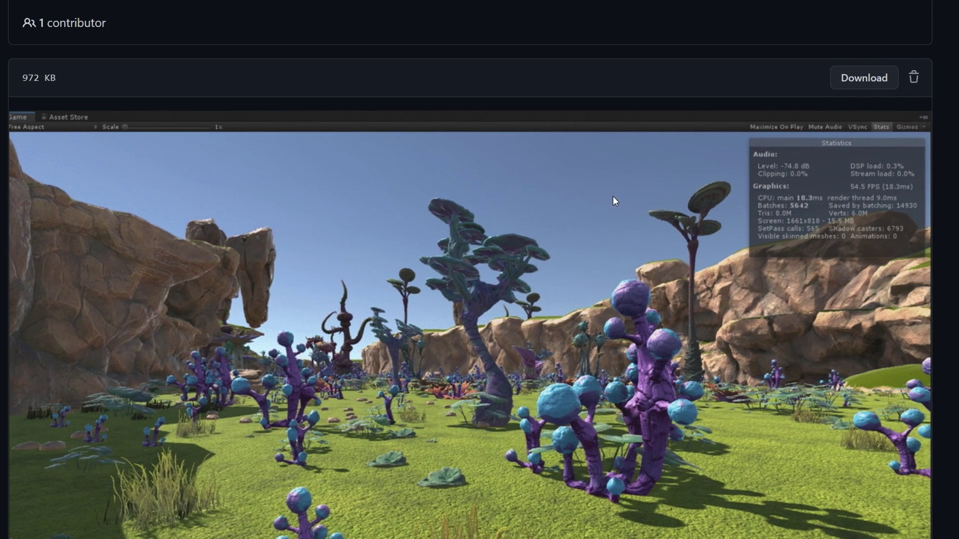